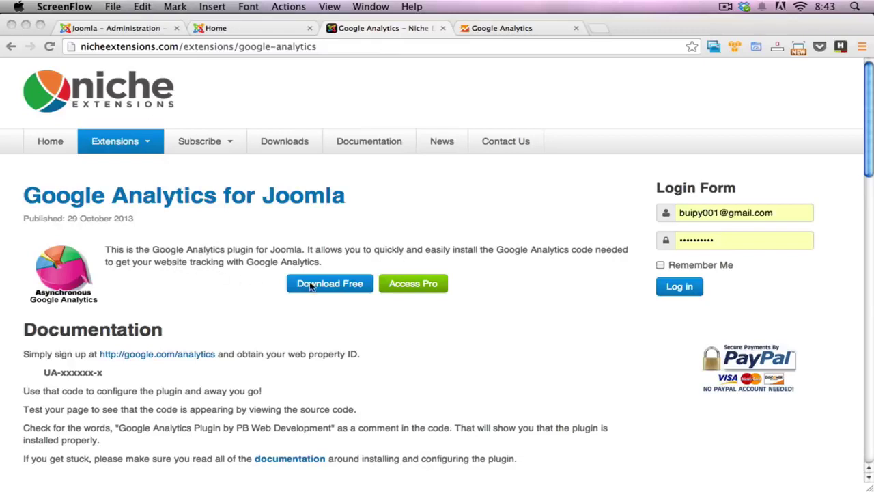
Step: Open the free Google Analytics plugin download page and view the 4.1 Free release files
left_click(252, 272)
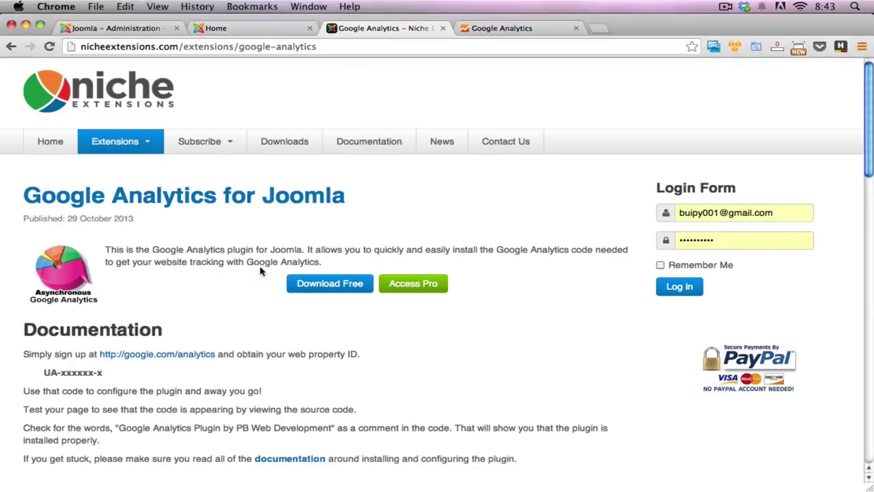
left_click(323, 288)
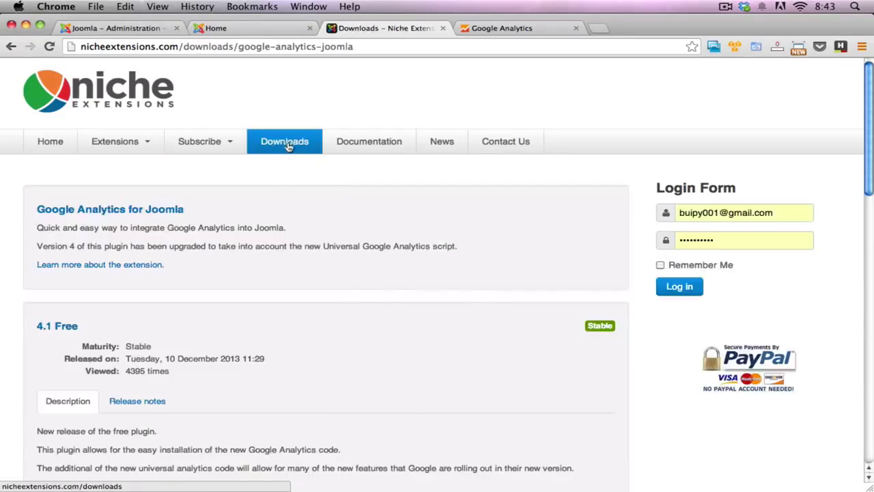
scroll(277, 339, "down", 2)
scroll(277, 339, "down", 2)
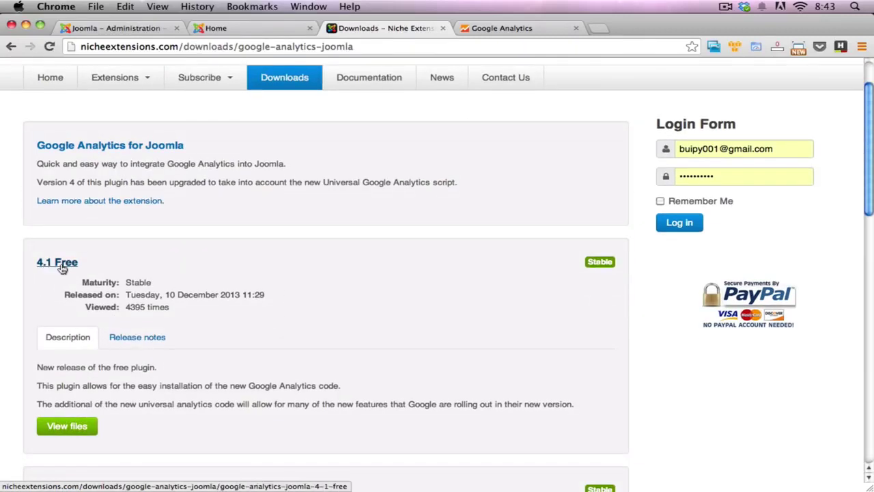
scroll(95, 320, "down", 2)
left_click(78, 356)
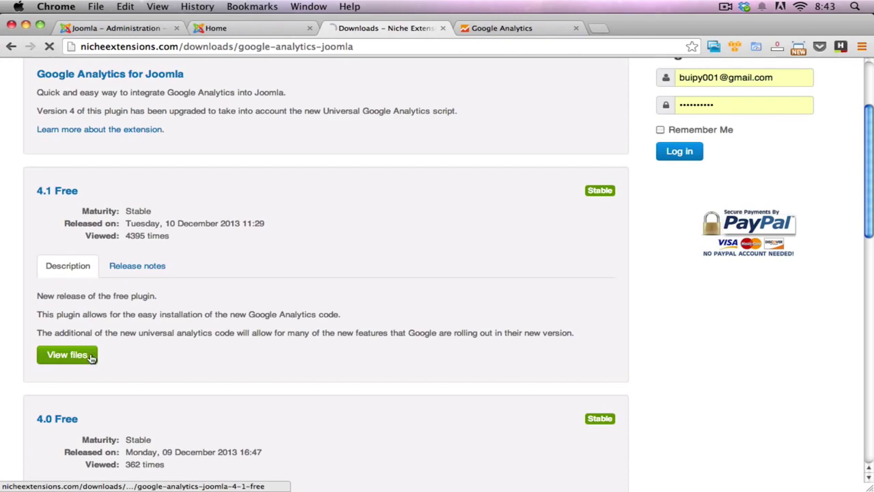
scroll(251, 354, "down", 5)
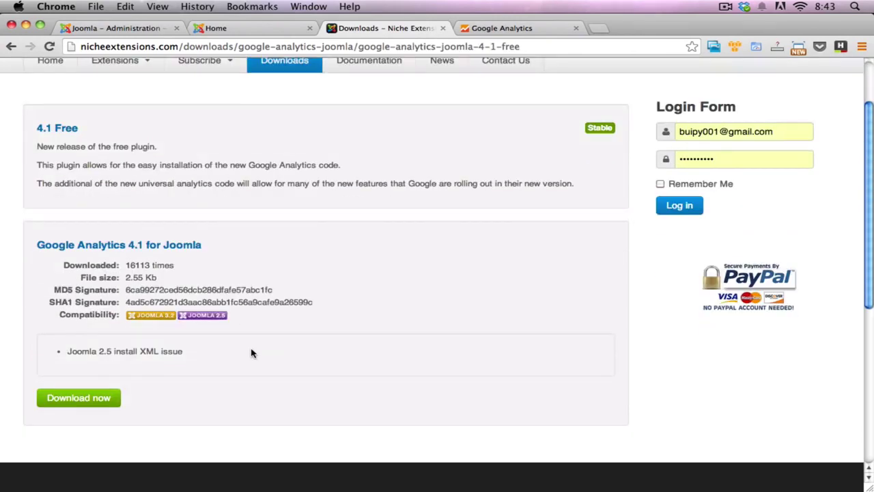
scroll(135, 153, "up", 1)
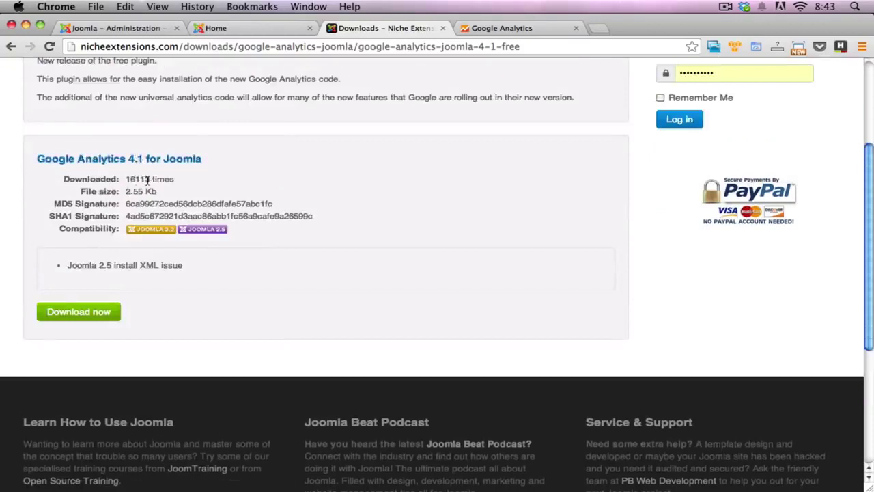
scroll(210, 203, "up", 1)
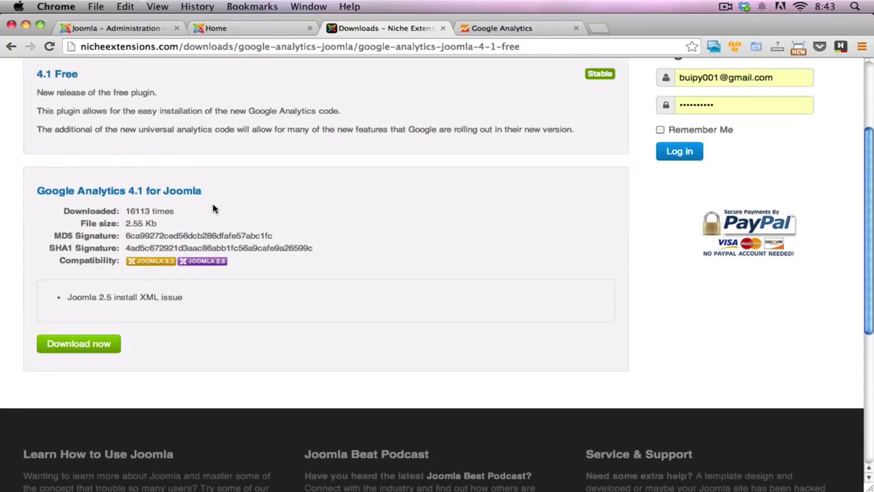
Step: Download the 4.1 plugin zip without the ' (1)' suffix, replacing the Desktop copy
left_click(101, 348)
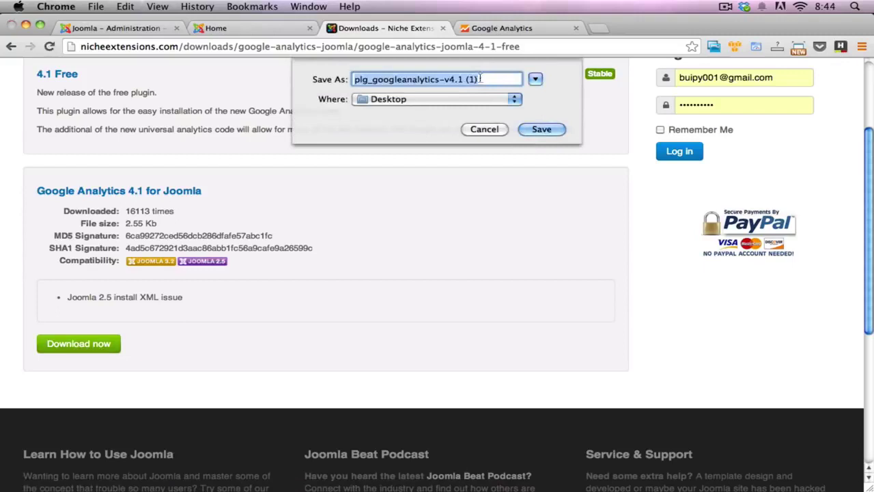
left_click(478, 79)
left_click_drag(464, 79, 506, 80)
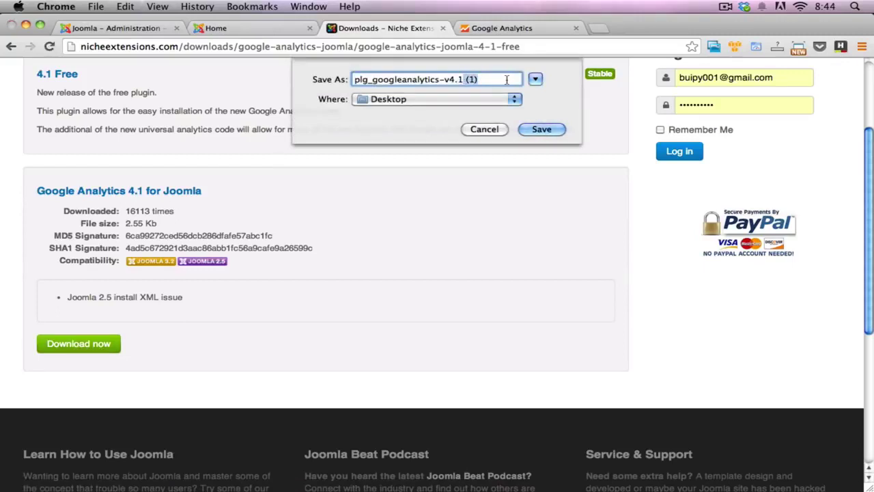
key("BackSpace")
left_click(541, 129)
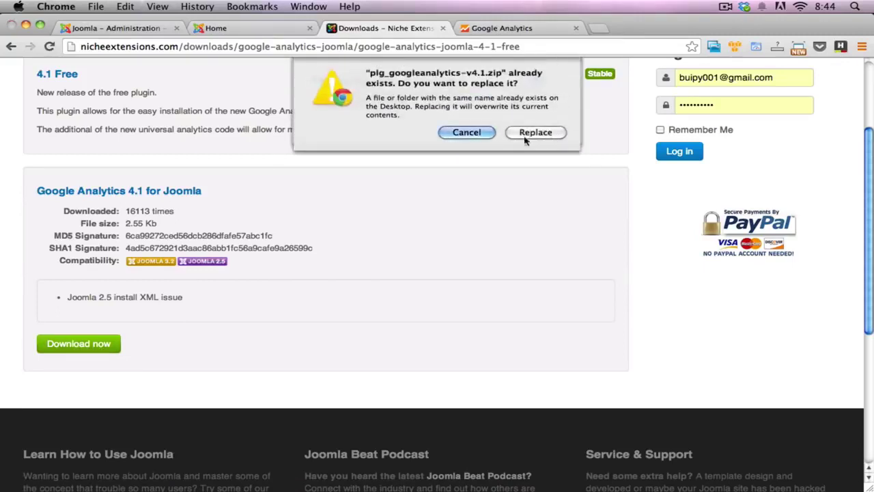
left_click(527, 135)
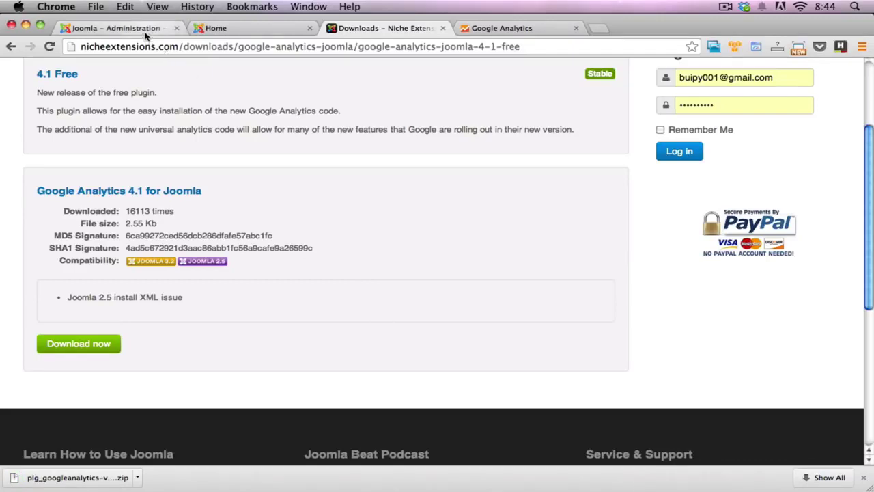
scroll(231, 198, "up", 5)
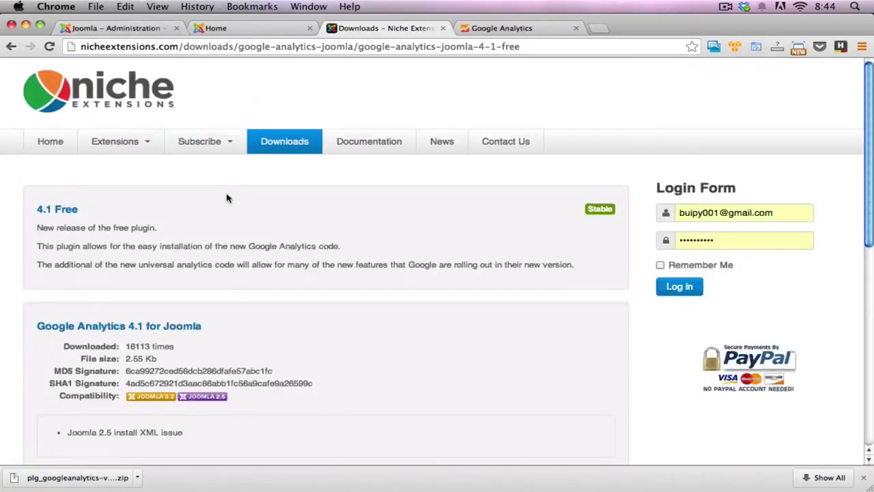
scroll(202, 228, "down", 1)
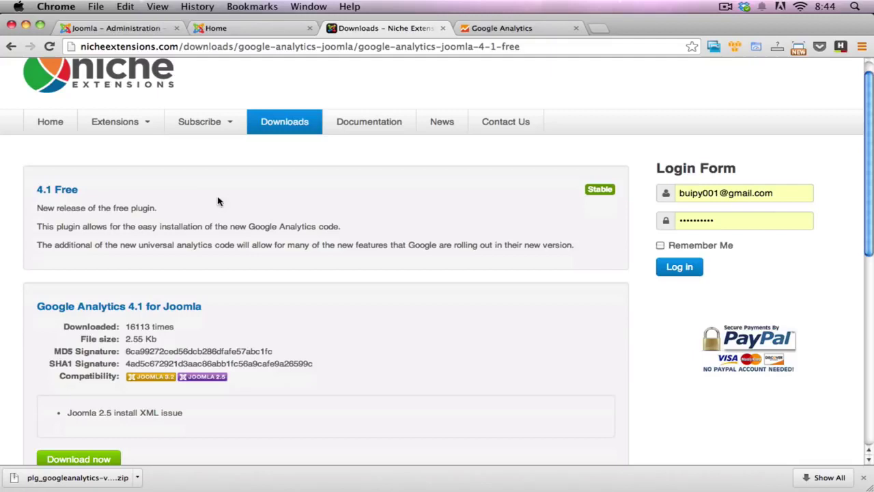
Step: Switch to the Joomla admin tab and open Extensions > Extension Manager's install page
left_click(136, 31)
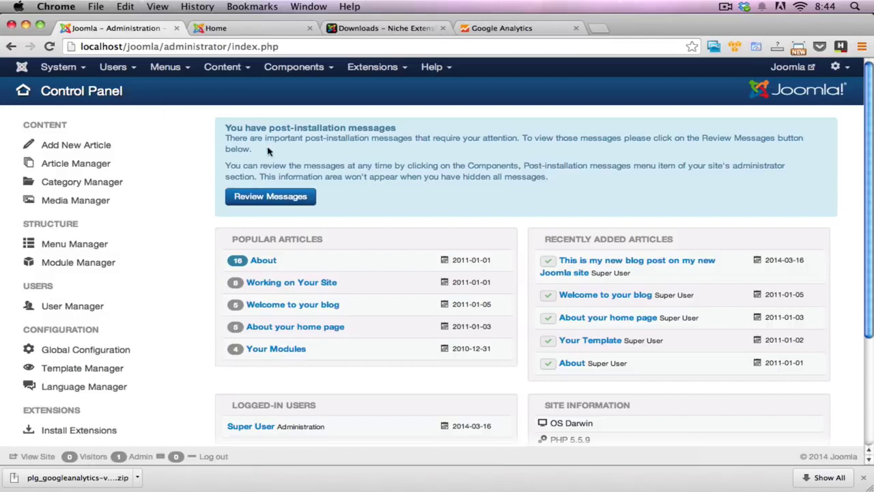
left_click(374, 75)
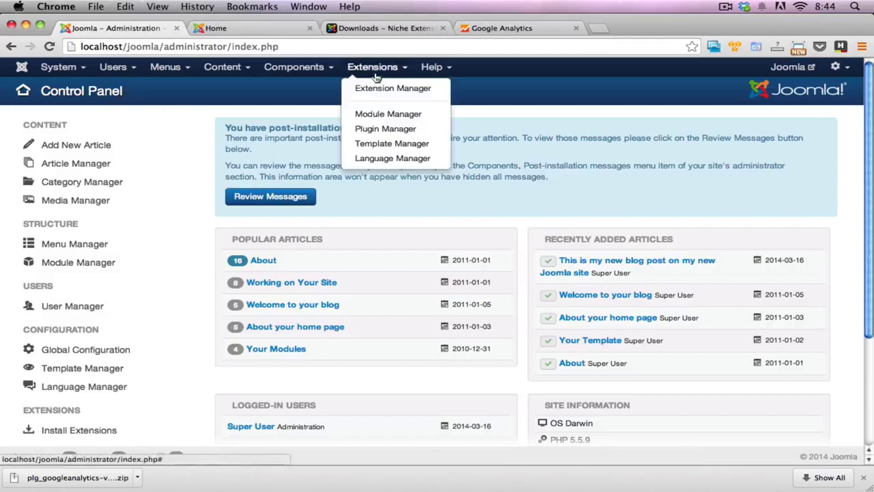
left_click(377, 93)
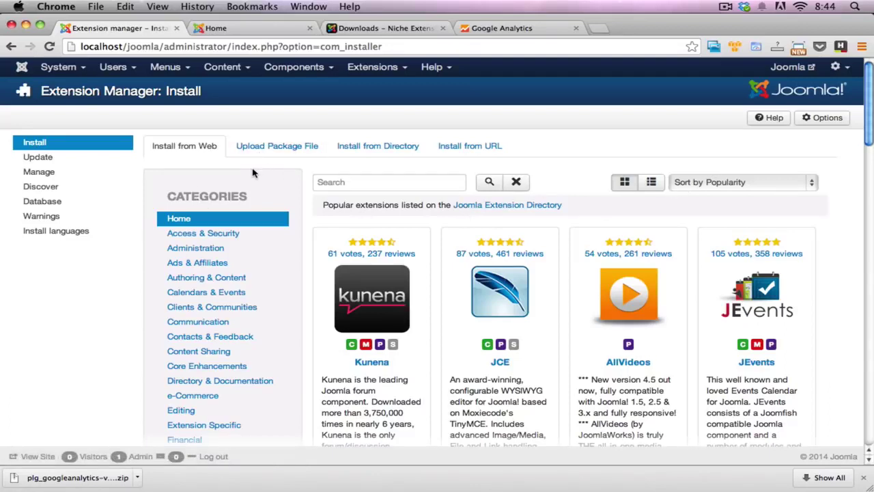
scroll(284, 211, "down", 8)
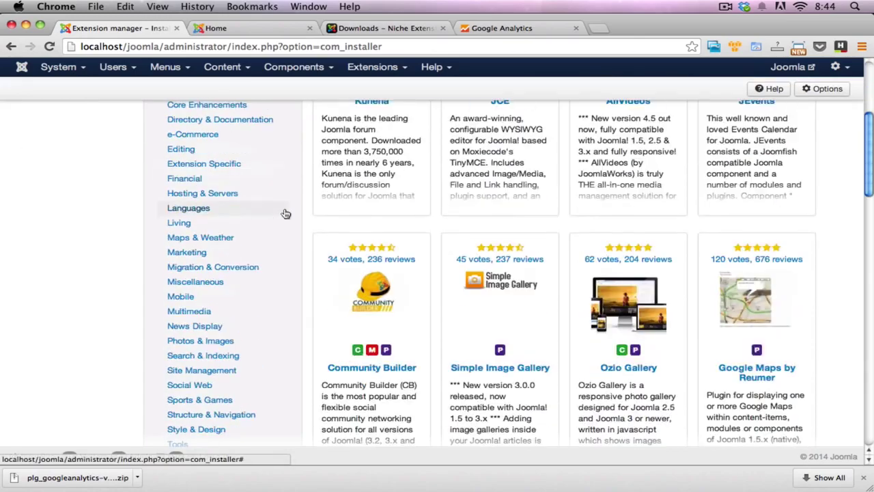
scroll(287, 215, "down", 5)
scroll(288, 220, "up", 10)
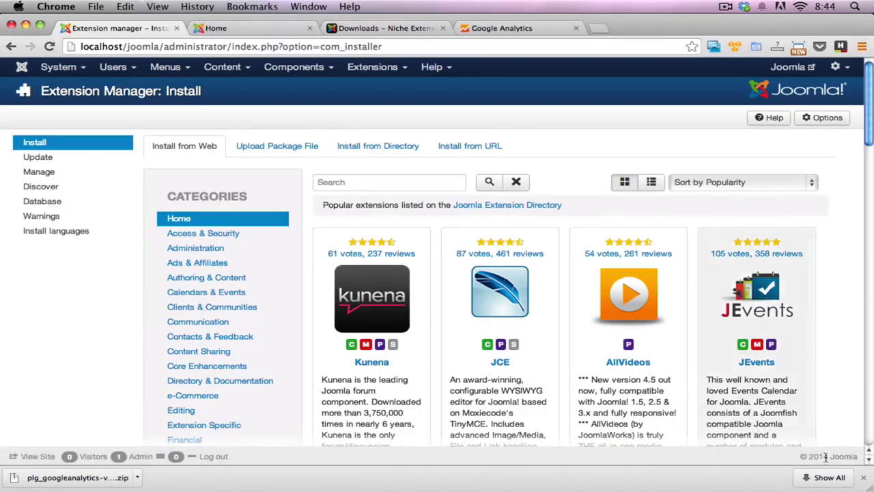
Step: Close the downloads bar, search the web directory for 'google analytics' and highlight the Asynchronous plugin entry
left_click(863, 477)
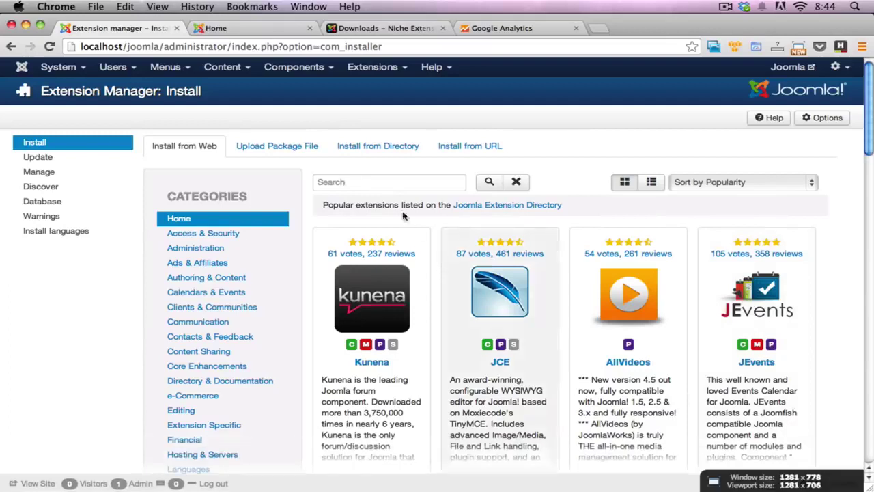
left_click(372, 191)
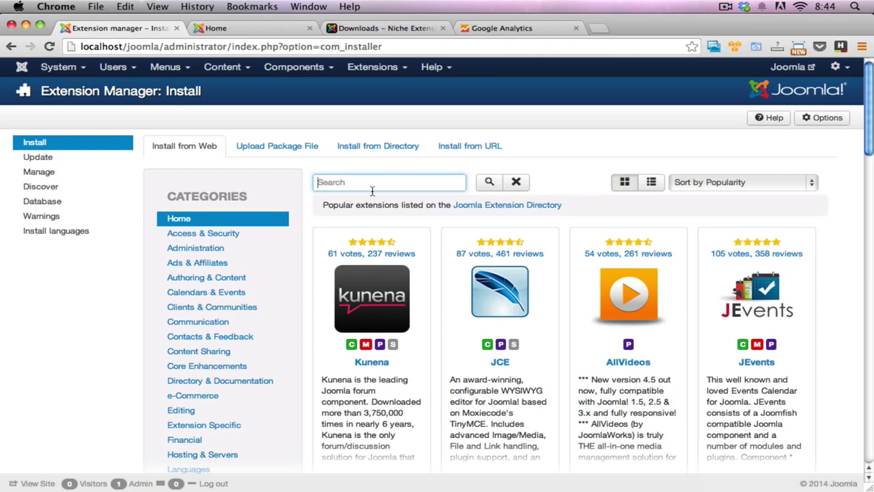
type("google analytics")
key("Return")
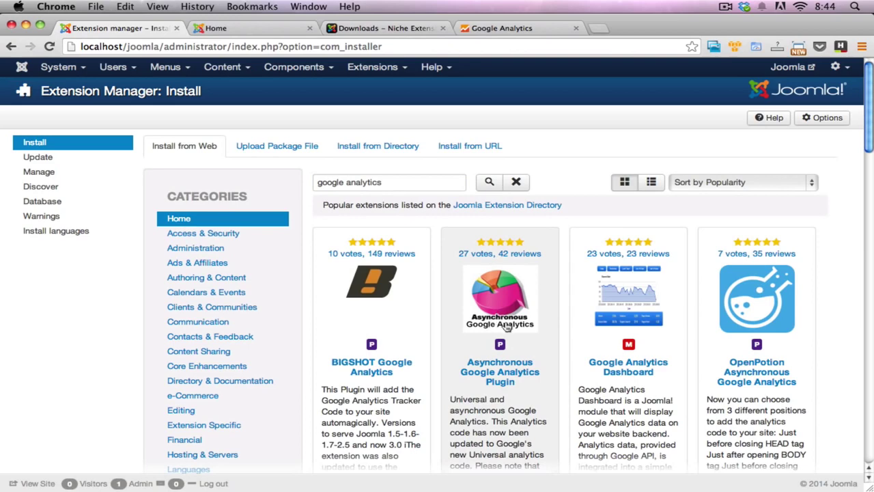
scroll(504, 367, "down", 3)
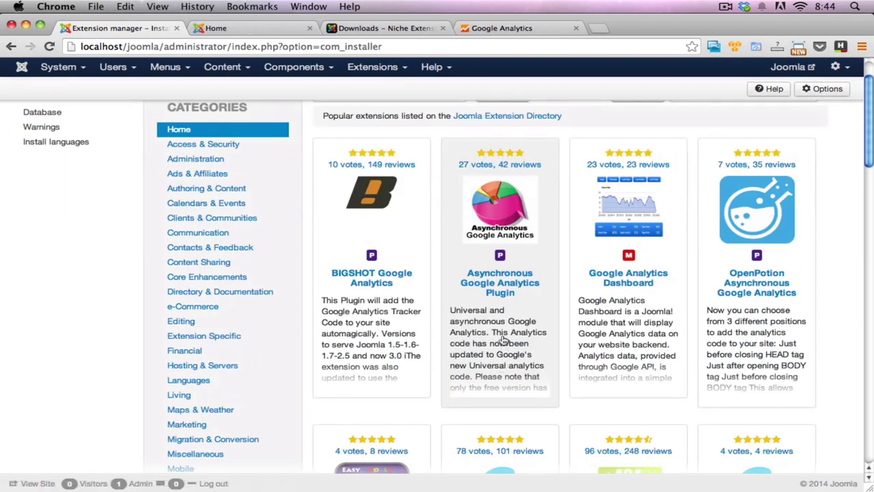
triple_click(450, 312)
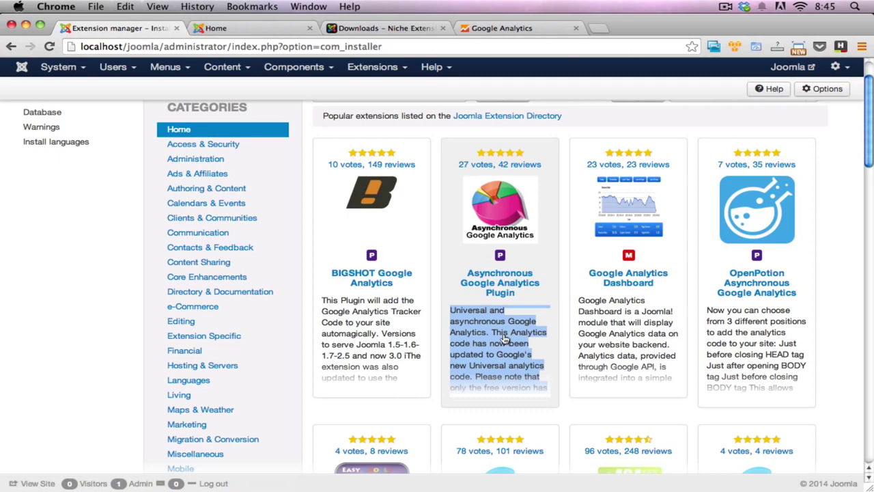
left_click(496, 280)
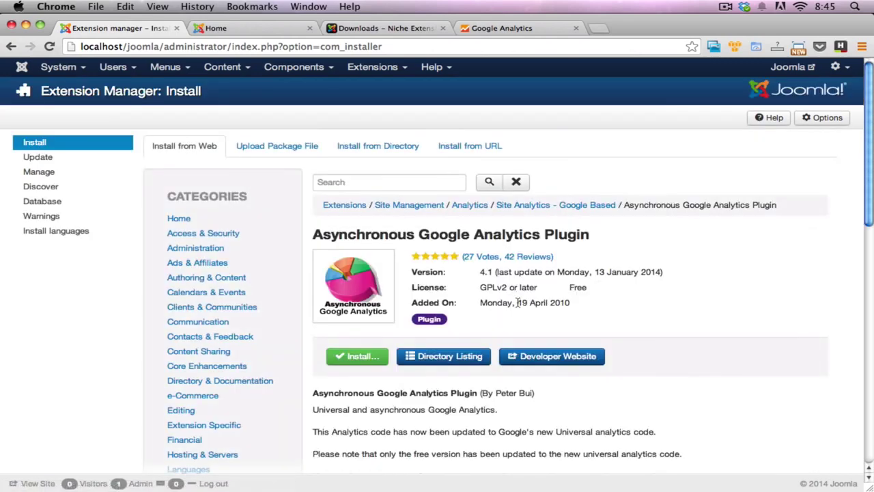
scroll(517, 303, "down", 5)
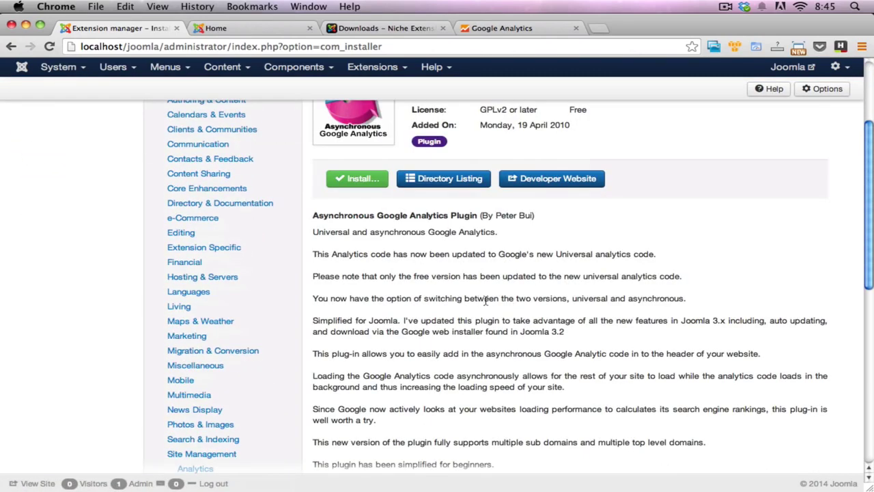
scroll(507, 296, "down", 6)
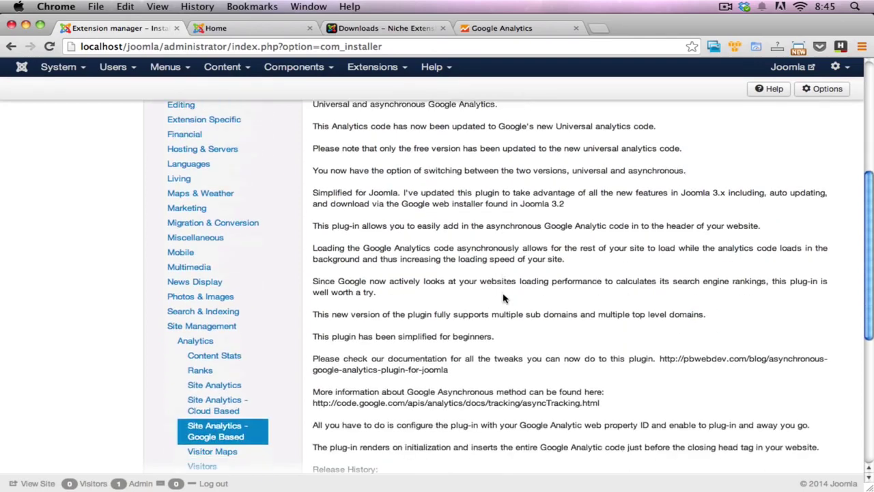
scroll(437, 334, "down", 7)
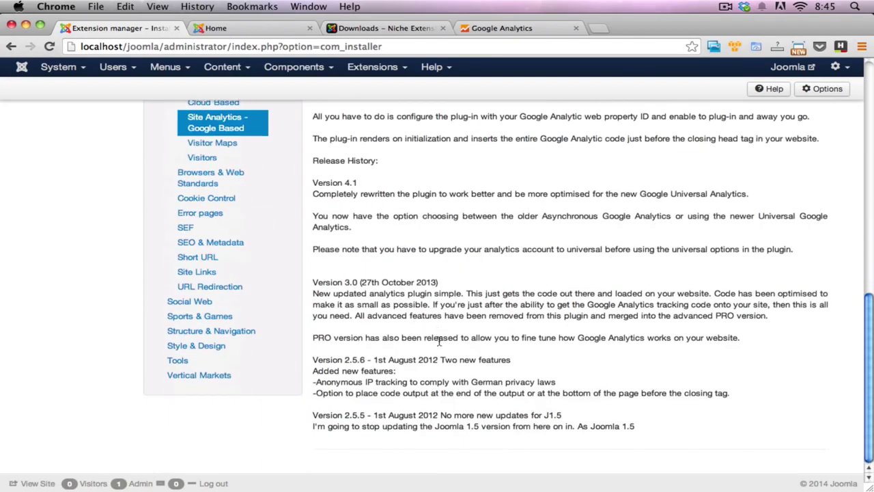
scroll(438, 342, "up", 18)
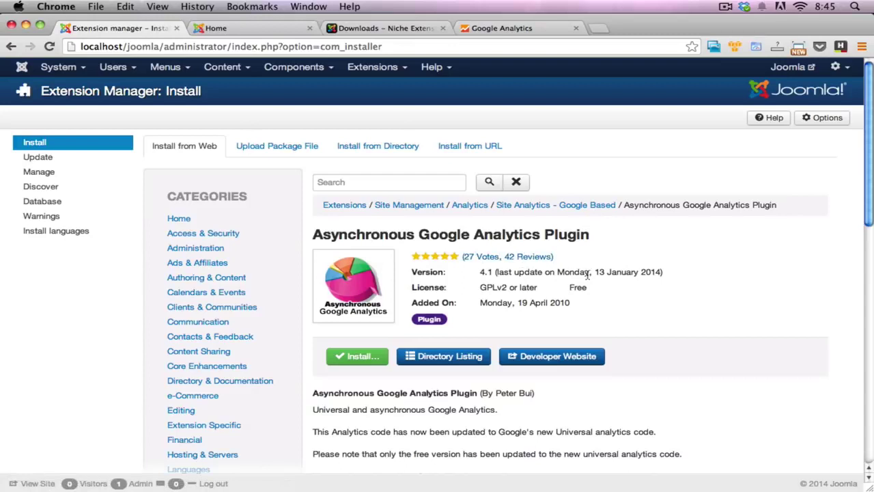
scroll(538, 295, "down", 1)
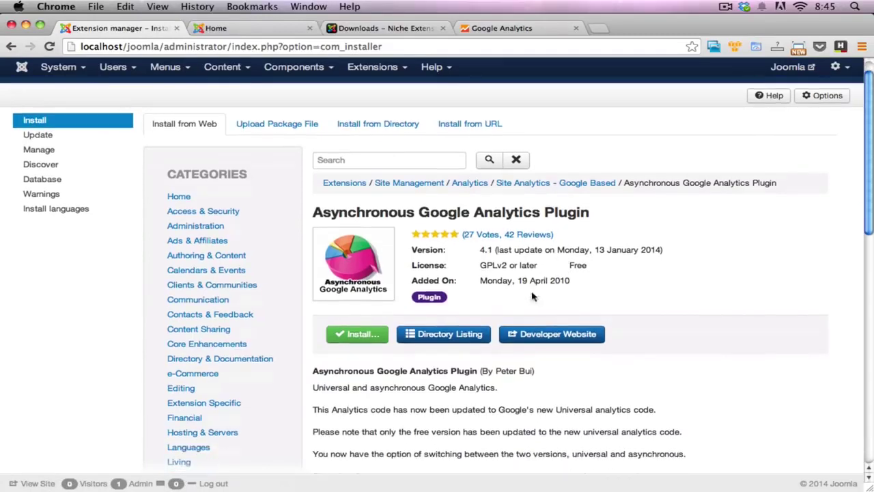
Step: Install the Asynchronous Google Analytics Plugin, then highlight its description and documentation link
left_click(355, 335)
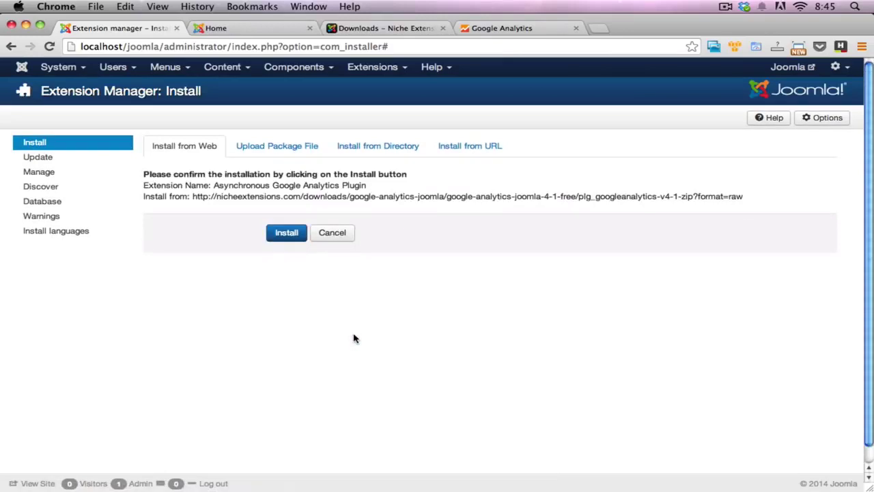
left_click(280, 238)
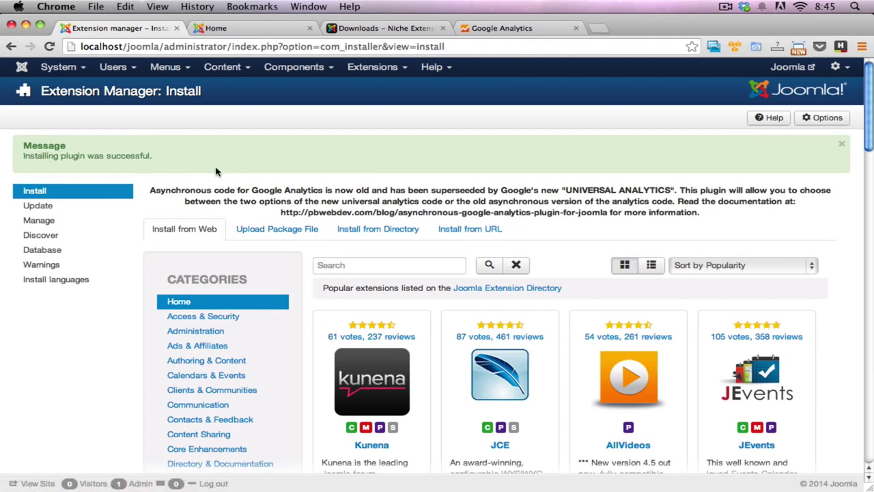
left_click_drag(184, 193, 644, 198)
left_click(648, 200)
left_click_drag(280, 212, 610, 213)
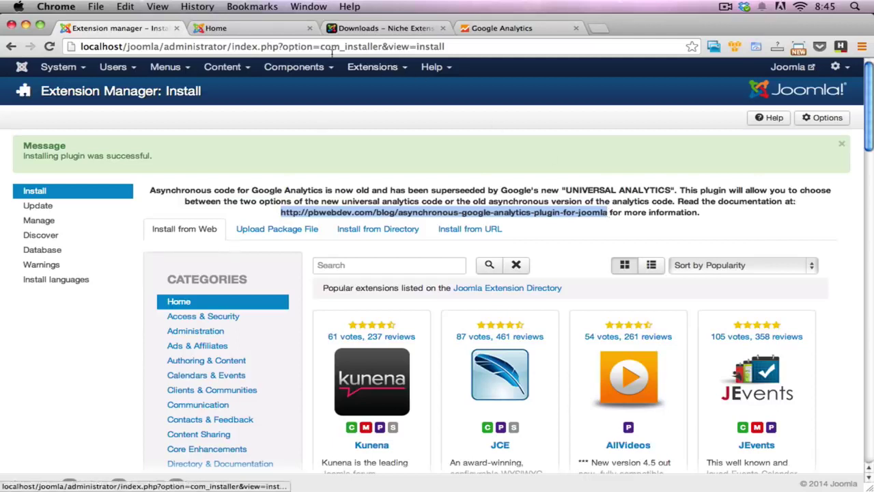
left_click(325, 154)
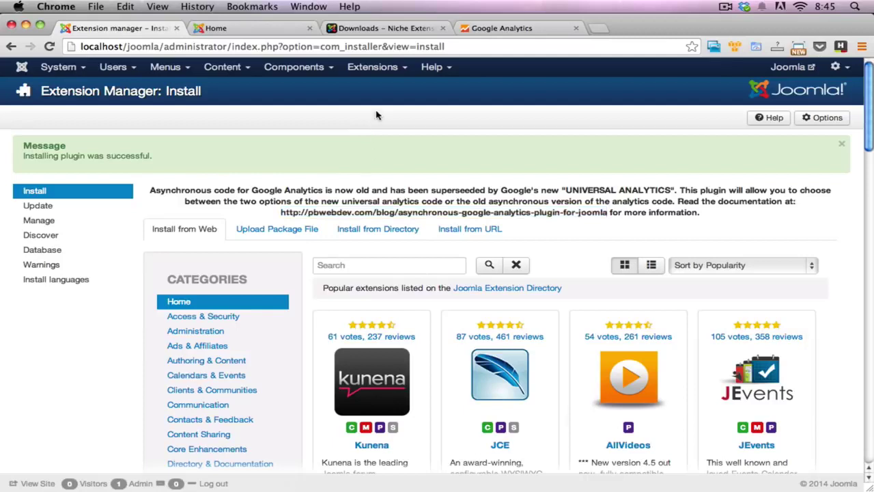
Step: Open the Plugin Manager, clear its filter and search plugins for 'go'
left_click(375, 71)
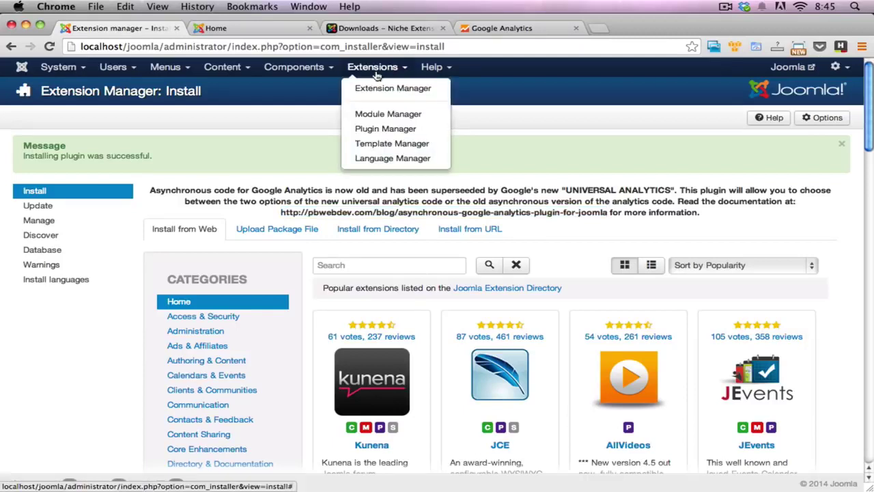
left_click(385, 130)
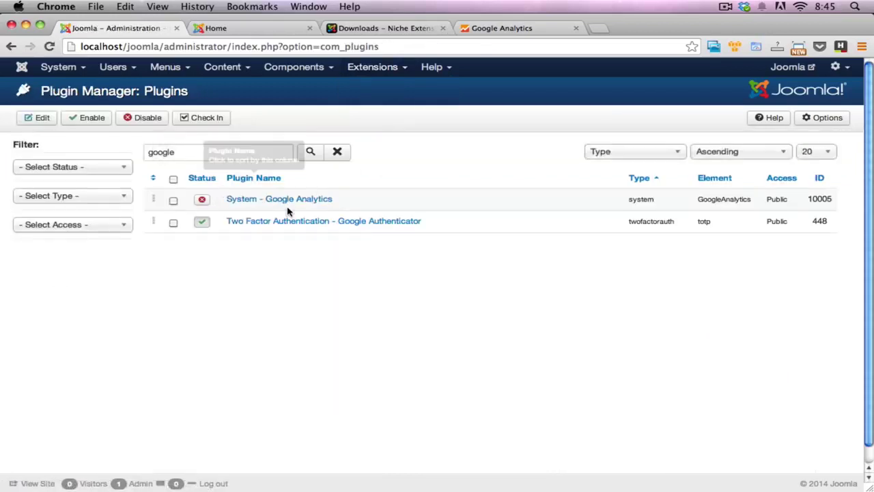
left_click(337, 151)
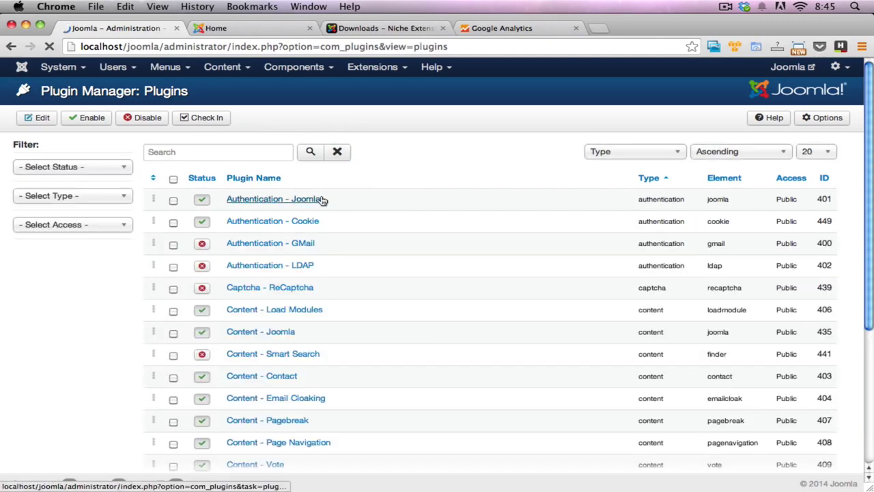
scroll(374, 219, "down", 3)
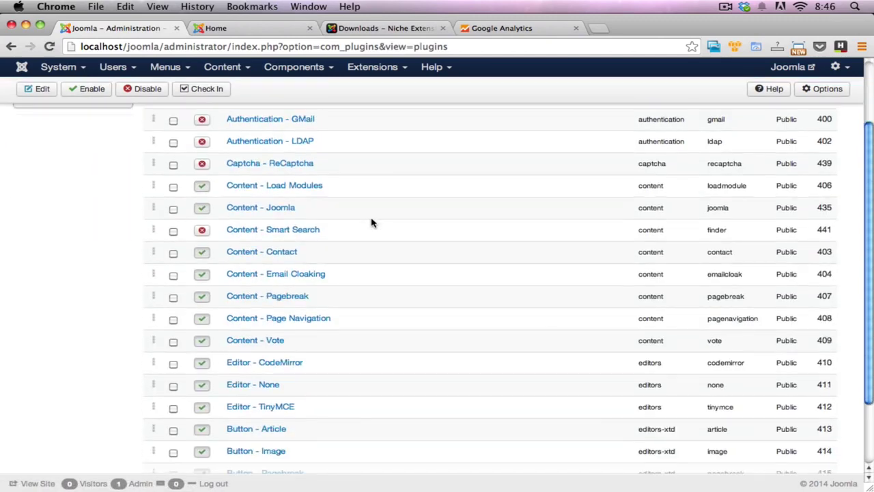
scroll(372, 224, "down", 2)
scroll(370, 235, "up", 5)
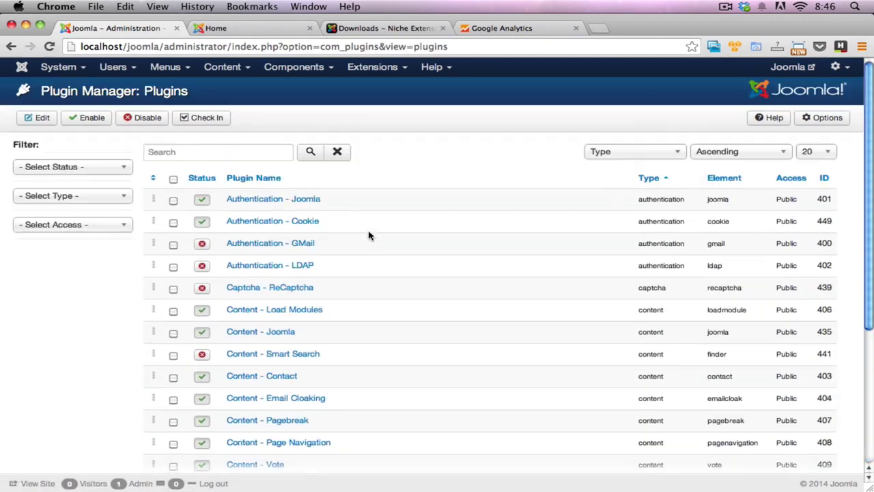
scroll(302, 201, "down", 4)
scroll(308, 207, "up", 4)
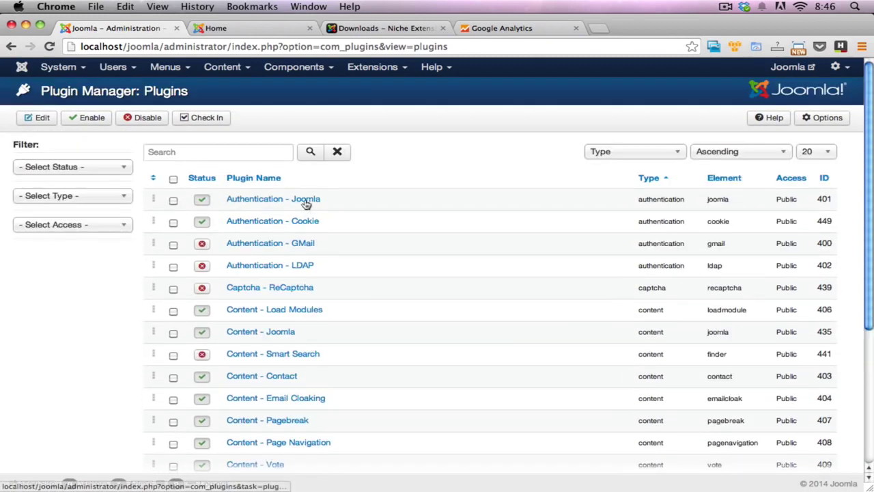
left_click(260, 154)
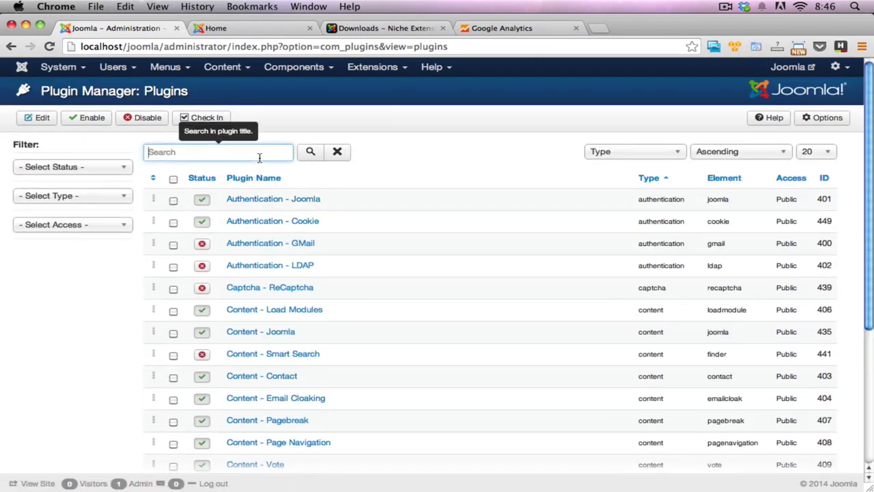
type("google")
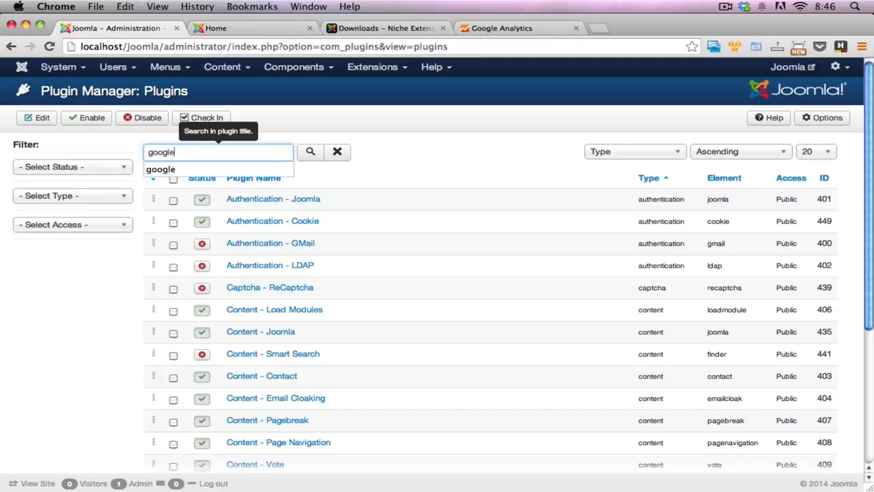
key("Return")
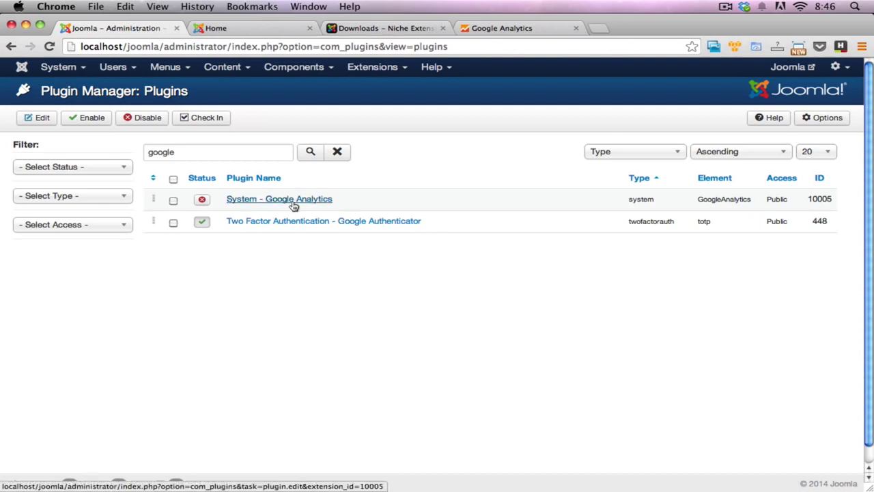
Step: Enable System - Google Analytics and select the placeholder Web Property ID UA-XXXXX-X in Options
left_click(253, 199)
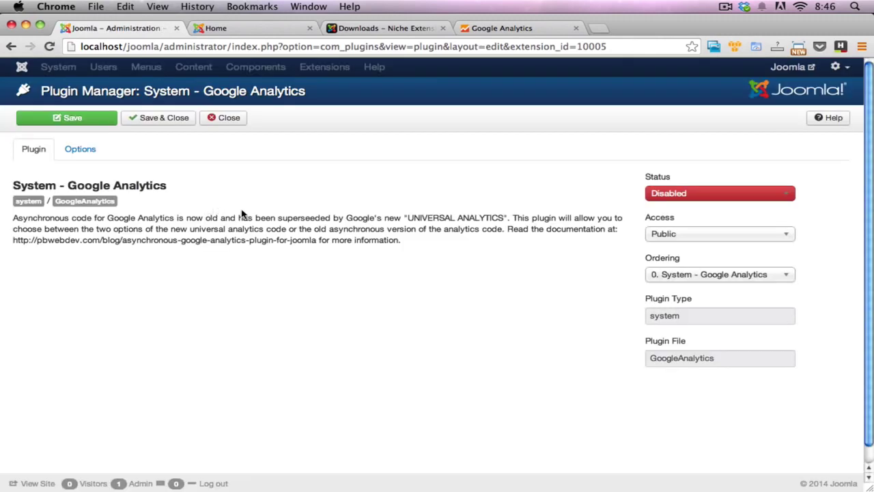
left_click(754, 196)
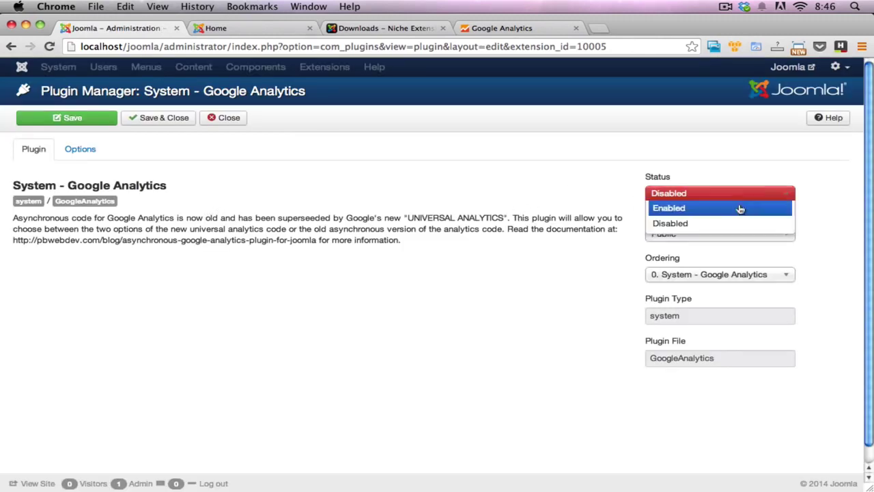
left_click(739, 209)
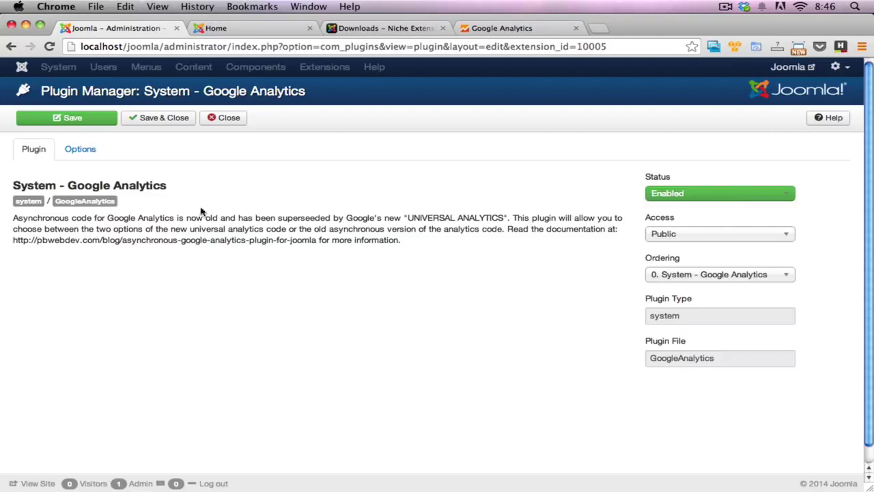
left_click(84, 154)
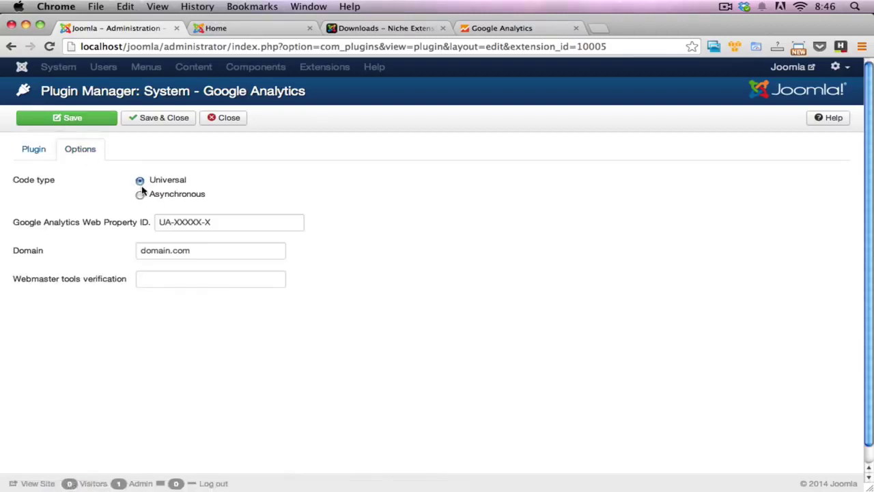
mouse_move(55, 184)
mouse_move(20, 226)
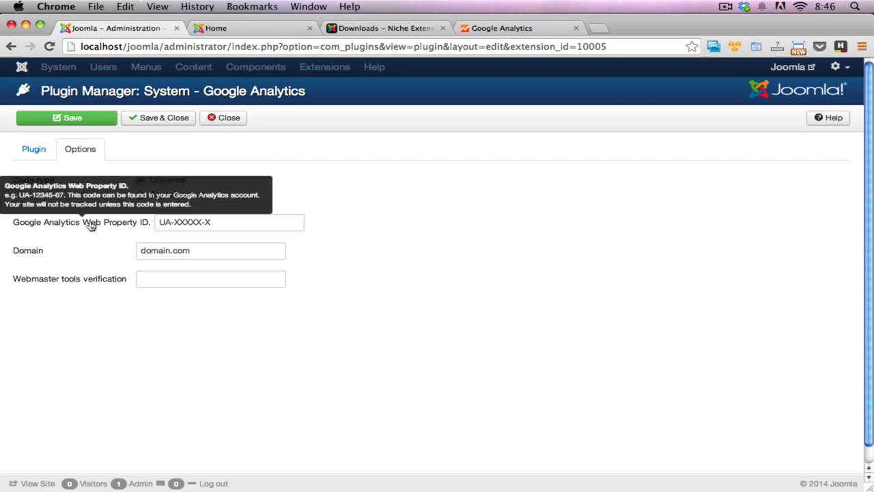
double_click(213, 226)
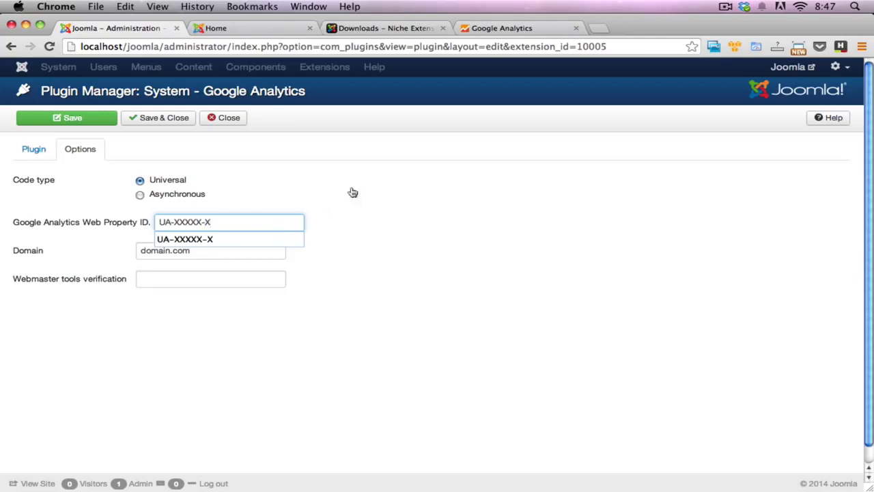
Step: In Google Analytics Admin, open Tracking Info > Tracking Code and select the pbwebdev.com tracking ID
left_click(506, 31)
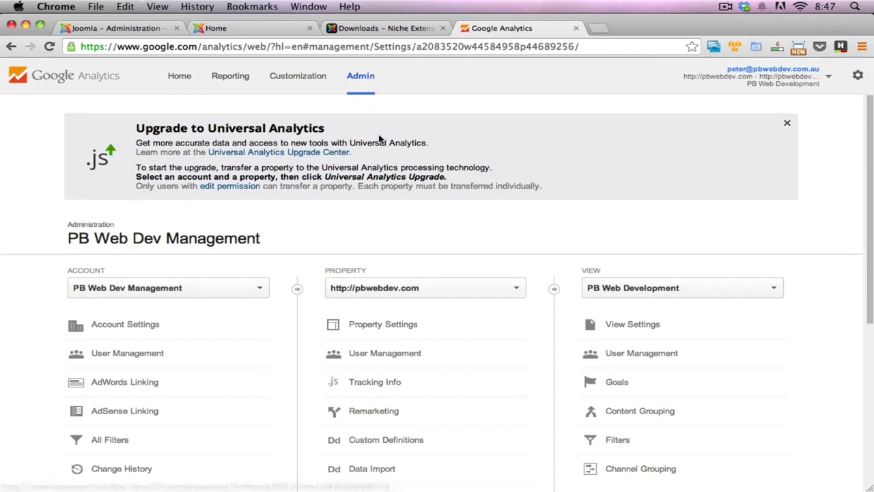
scroll(170, 208, "down", 3)
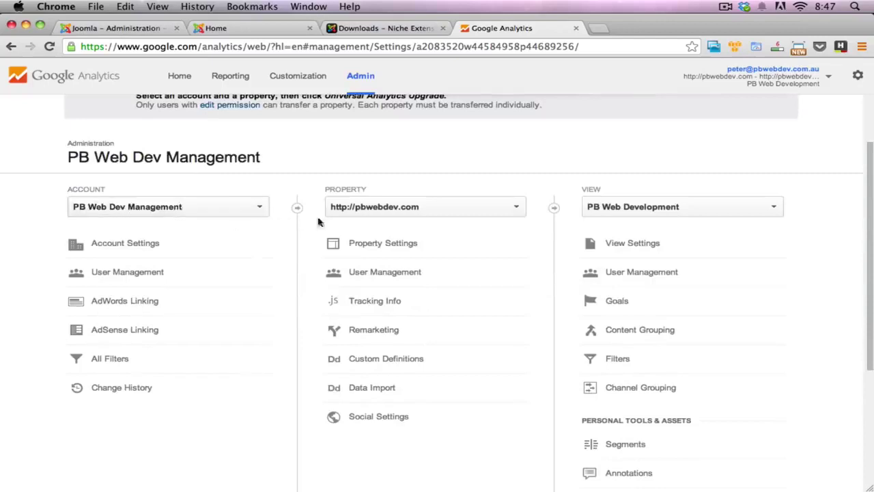
scroll(472, 244, "down", 1)
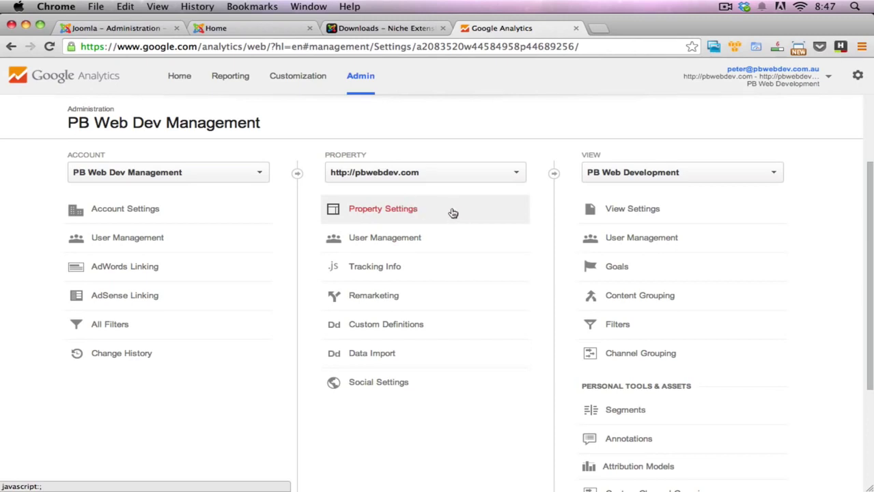
scroll(318, 267, "down", 1)
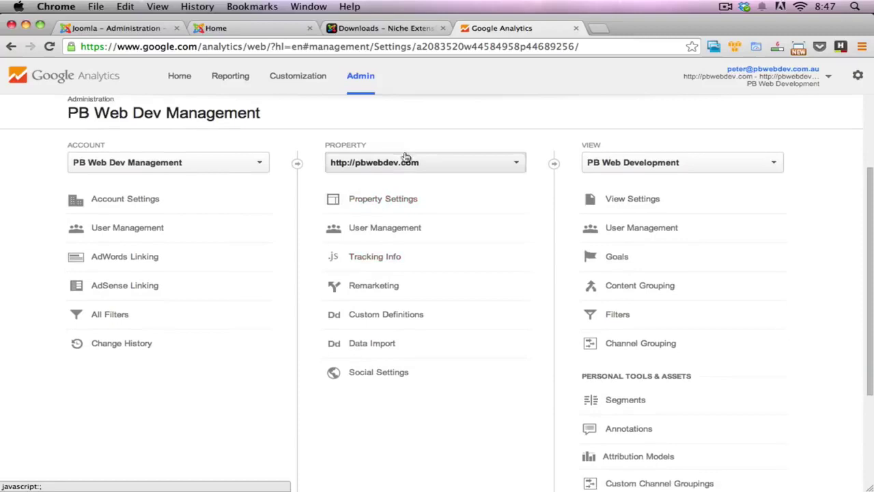
left_click(377, 264)
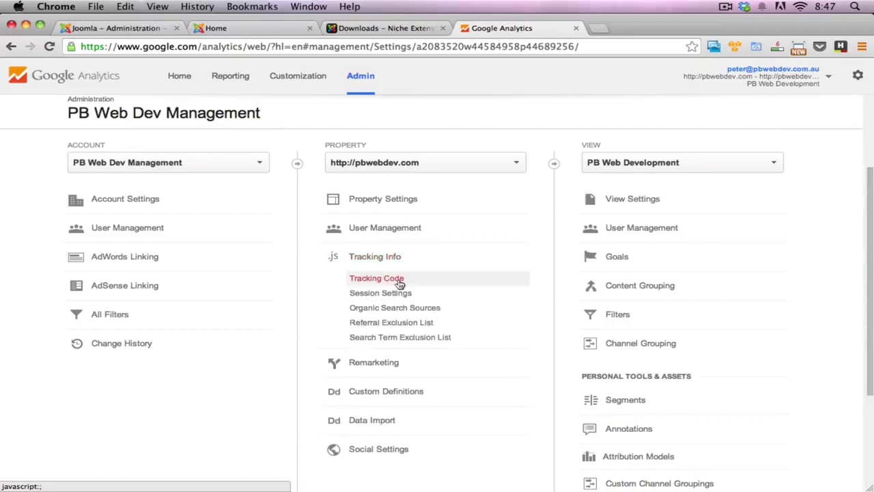
left_click(399, 280)
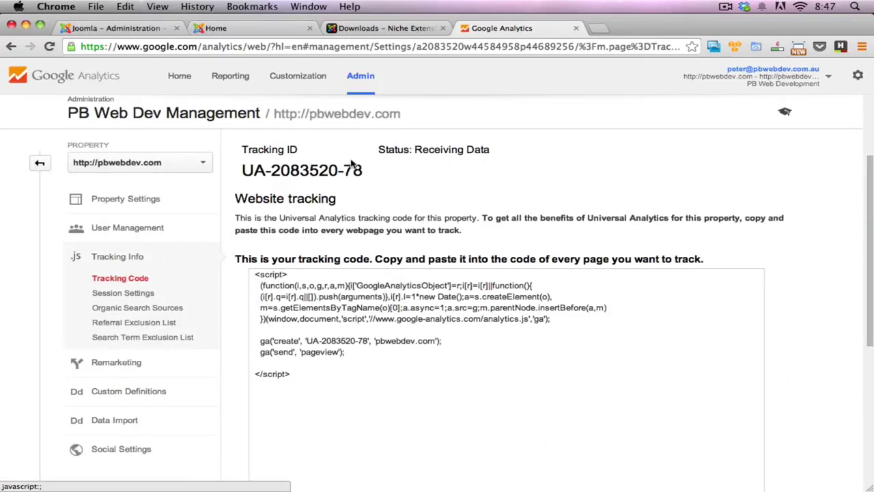
left_click_drag(244, 170, 368, 173)
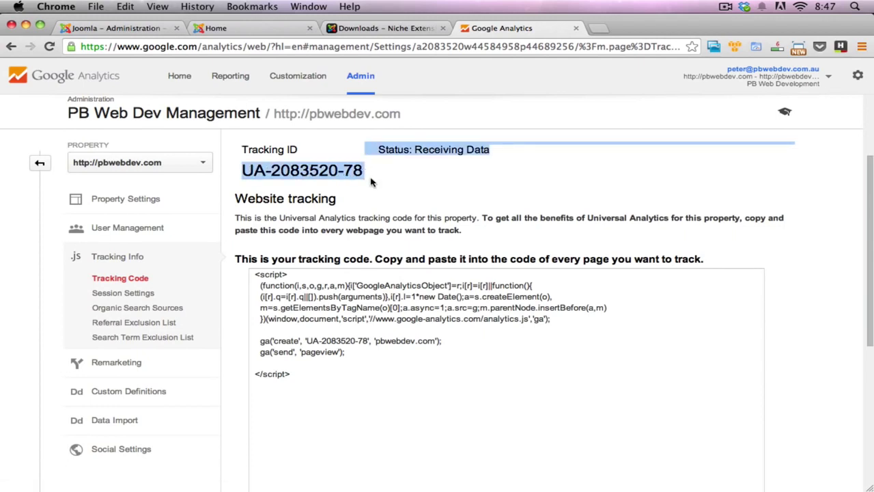
left_click(355, 172)
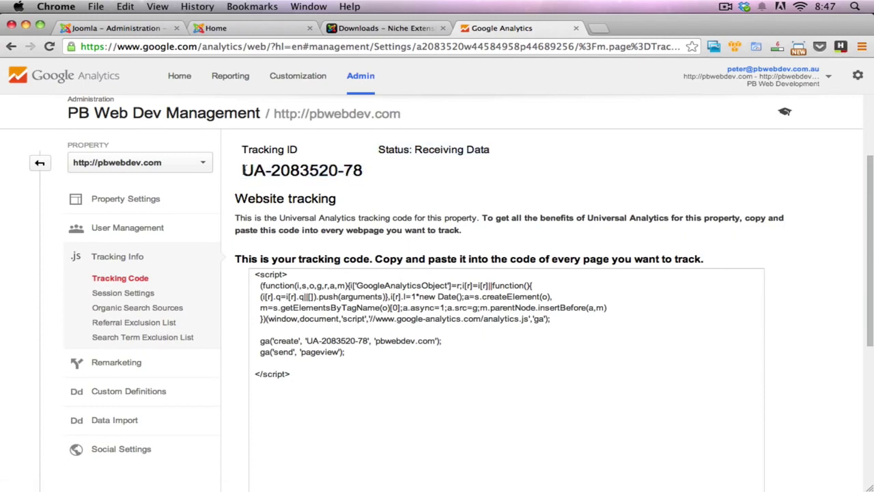
left_click_drag(244, 170, 359, 175)
key("super+c")
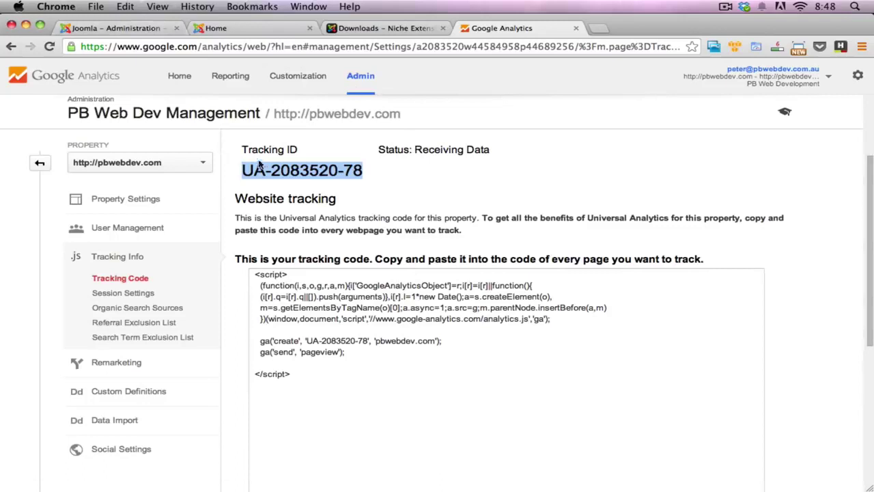
Step: Paste the copied tracking ID into the plugin's Web Property ID field
left_click(164, 31)
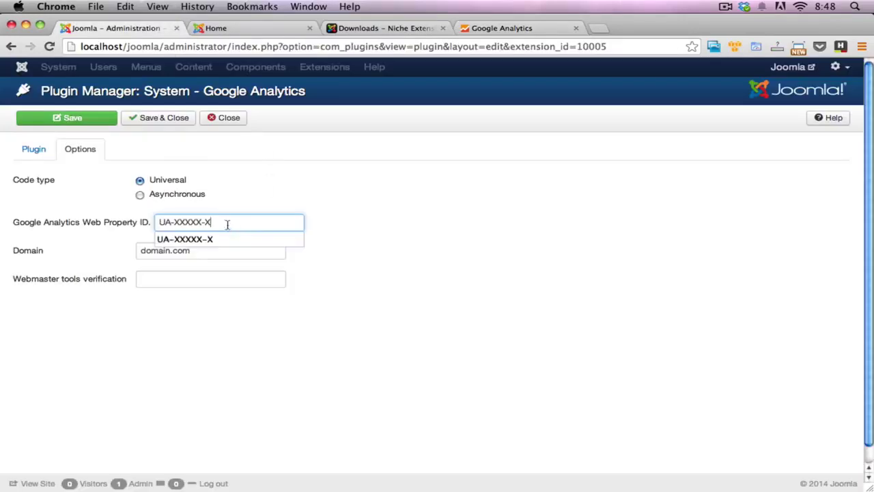
left_click_drag(227, 225, 144, 223)
key("super+v")
left_click(409, 227)
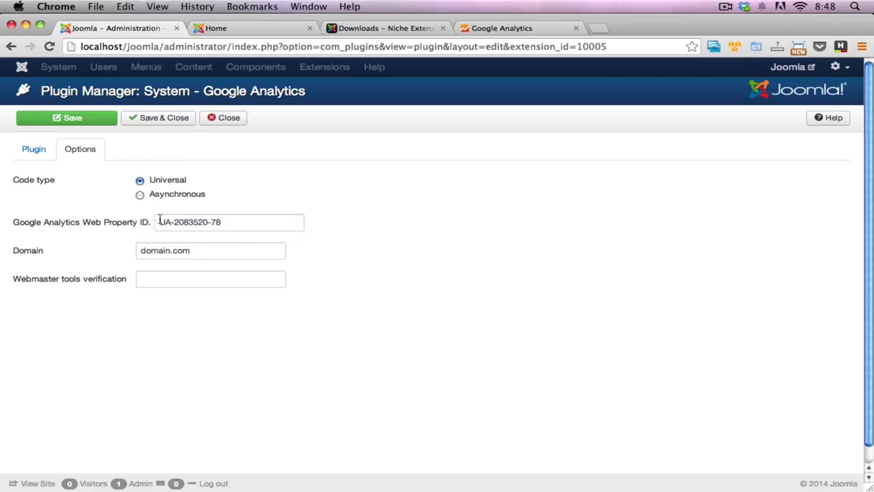
mouse_move(33, 254)
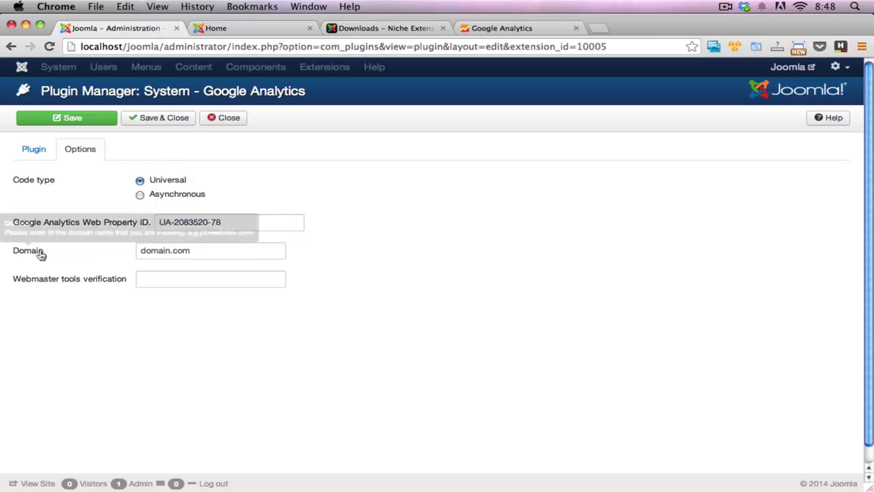
left_click_drag(199, 252, 137, 251)
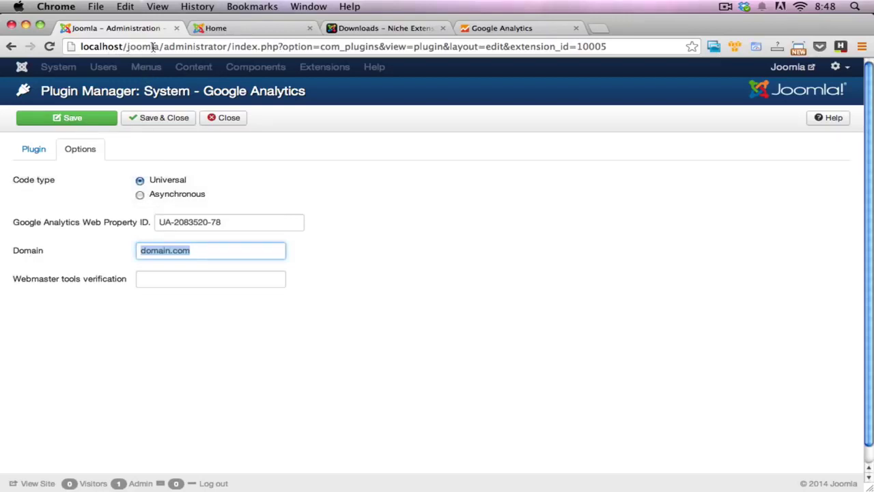
left_click_drag(159, 46, 71, 46)
key("super+c")
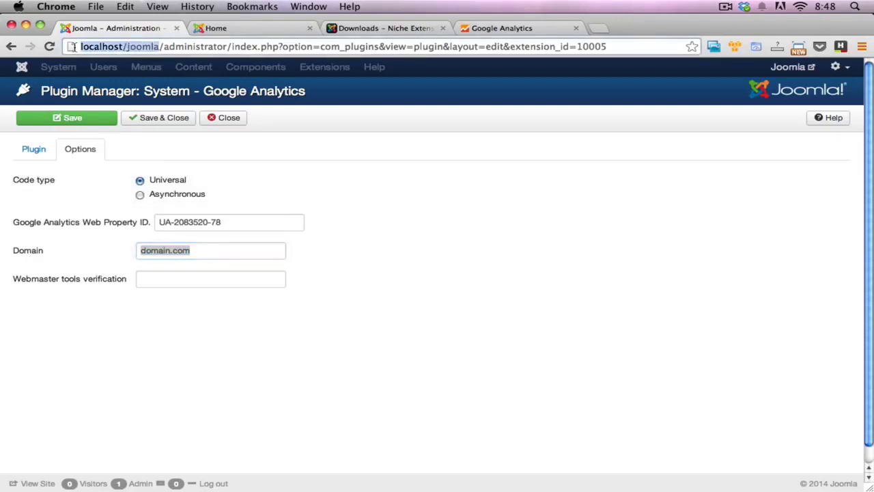
left_click(208, 248)
key("super+v")
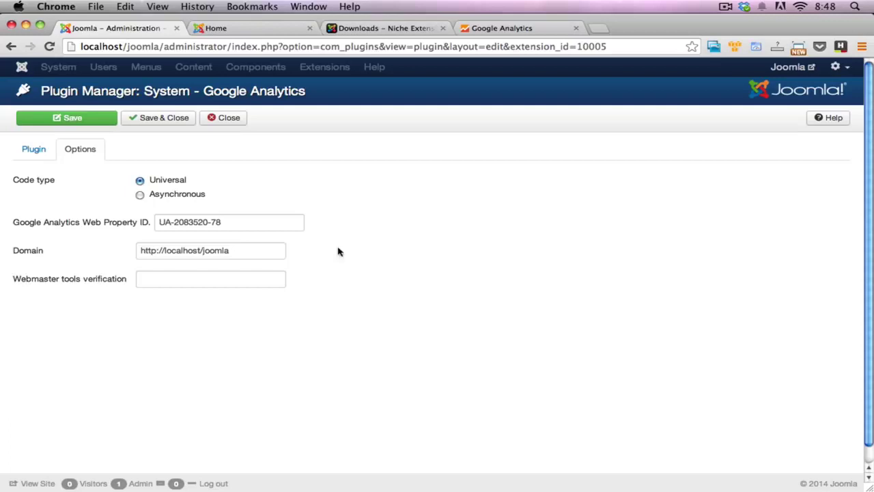
left_click_drag(163, 251, 140, 254)
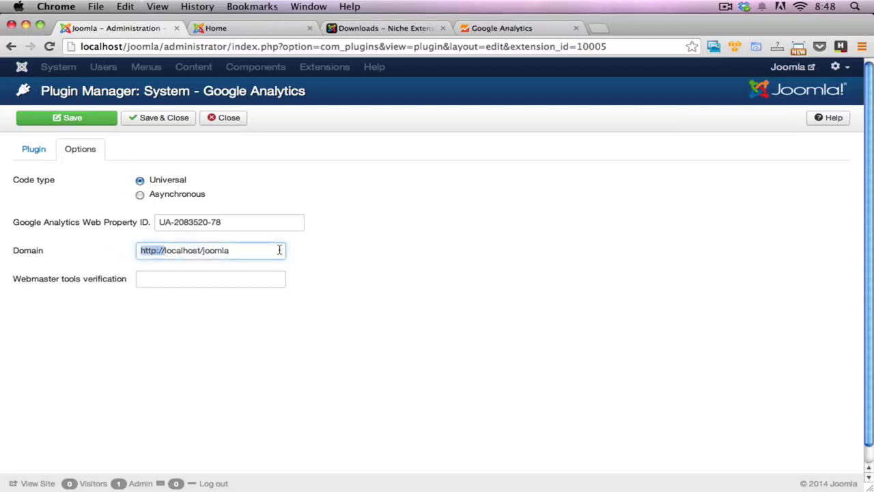
key("BackSpace")
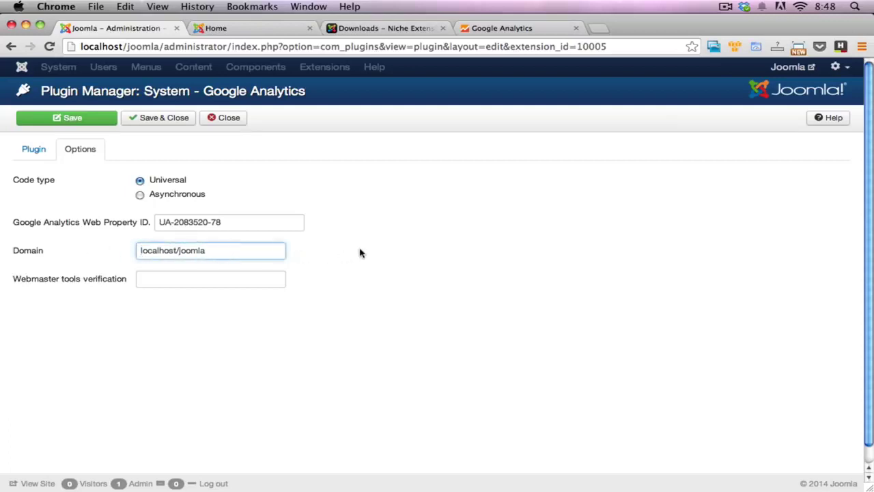
left_click(296, 279)
mouse_move(85, 282)
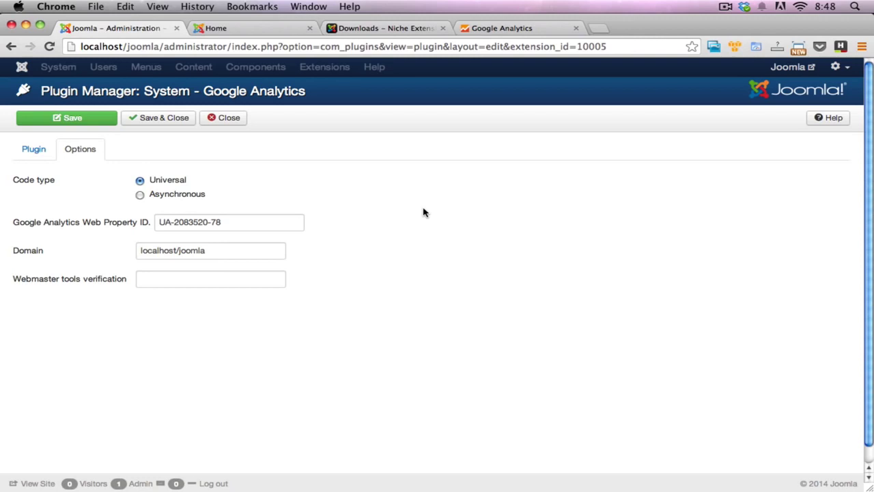
Step: Open the joomlabe.at Site Dashboard from the Webmaster Tools home page
mouse_move(90, 224)
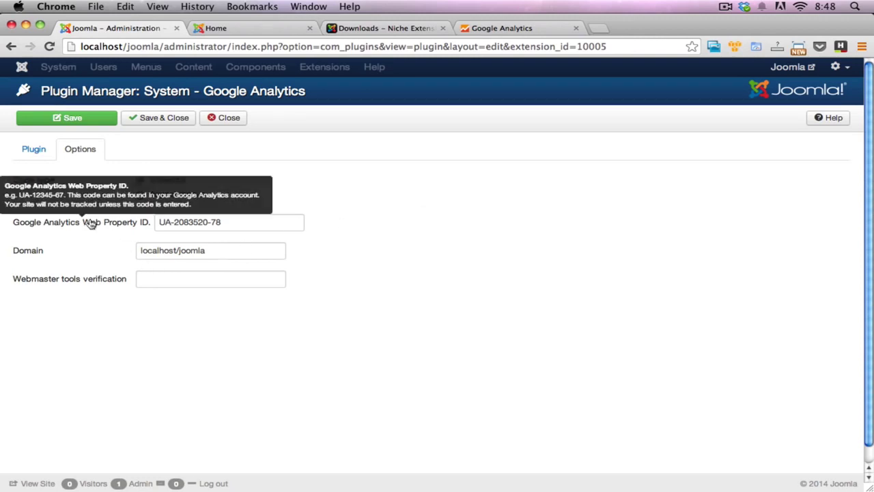
mouse_move(51, 285)
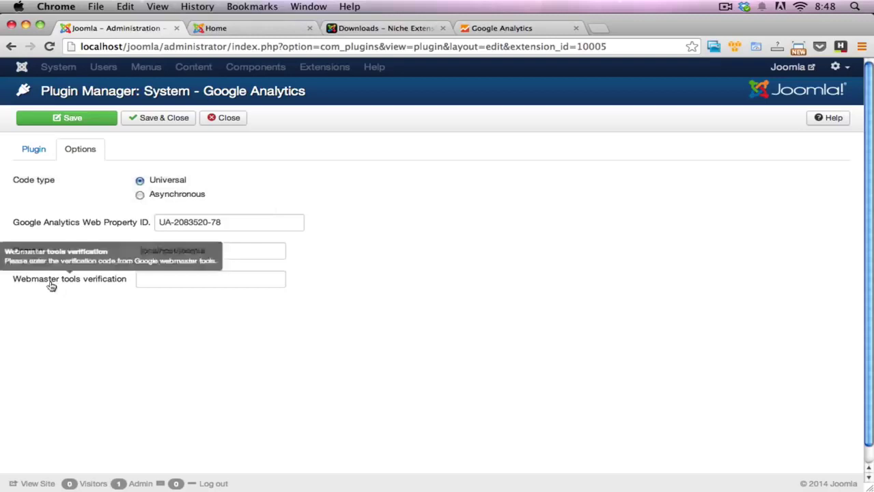
left_click(152, 280)
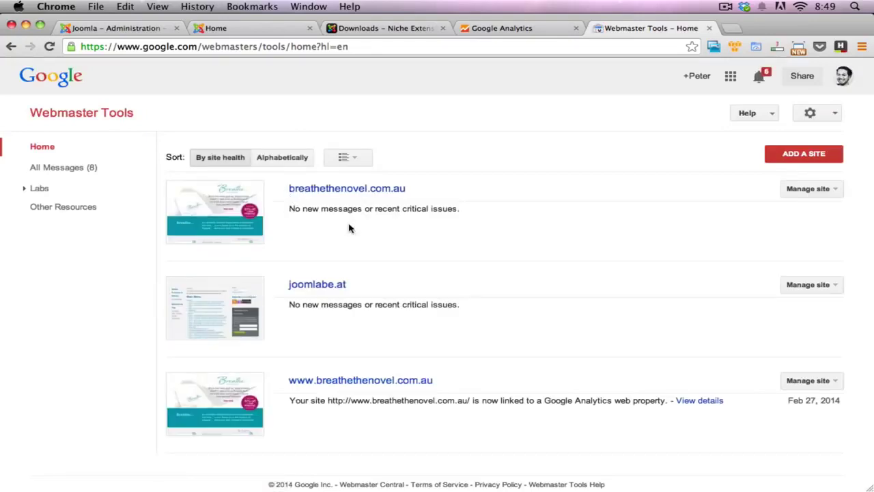
left_click(335, 286)
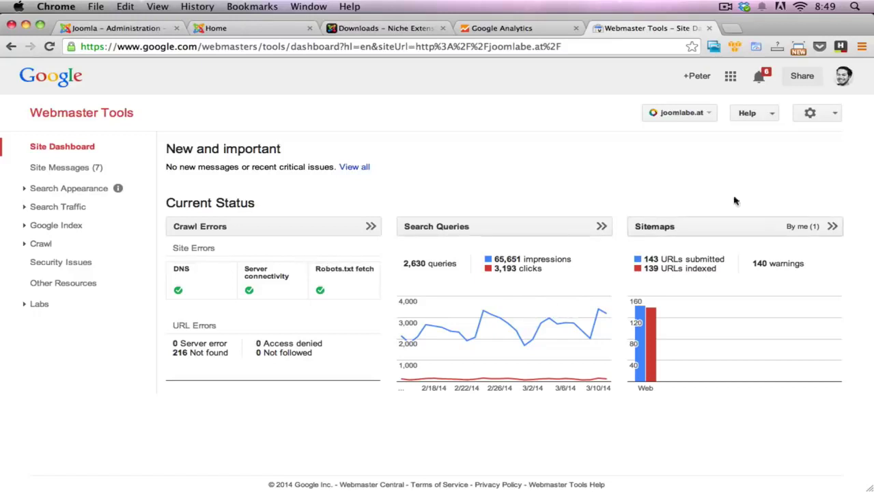
Step: From the gear menu's Verification Details, choose to verify joomlabe.at using a different method
left_click(836, 116)
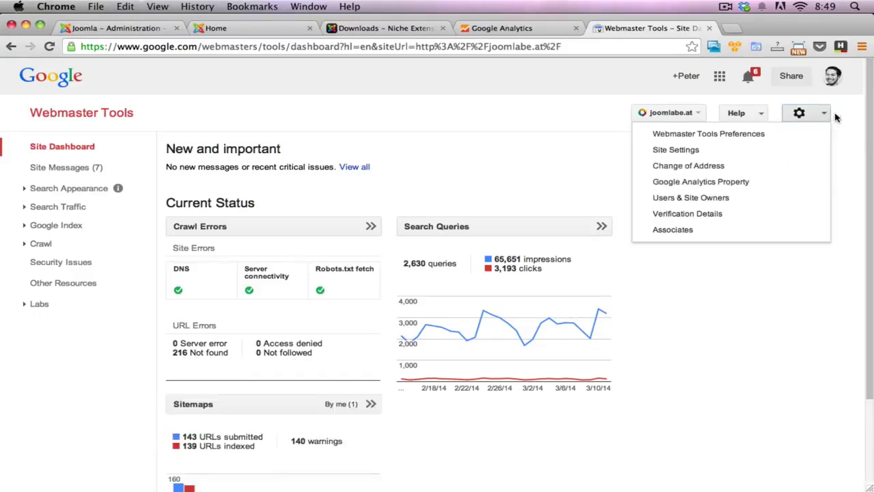
left_click(720, 214)
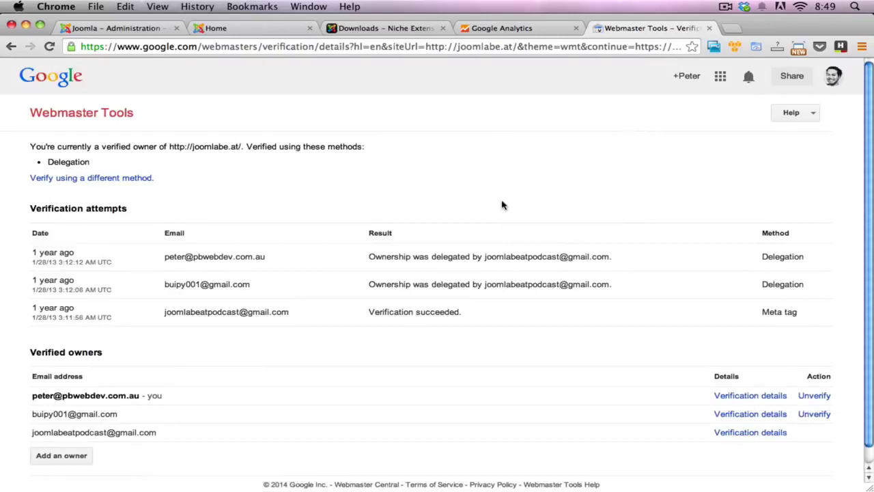
left_click(79, 180)
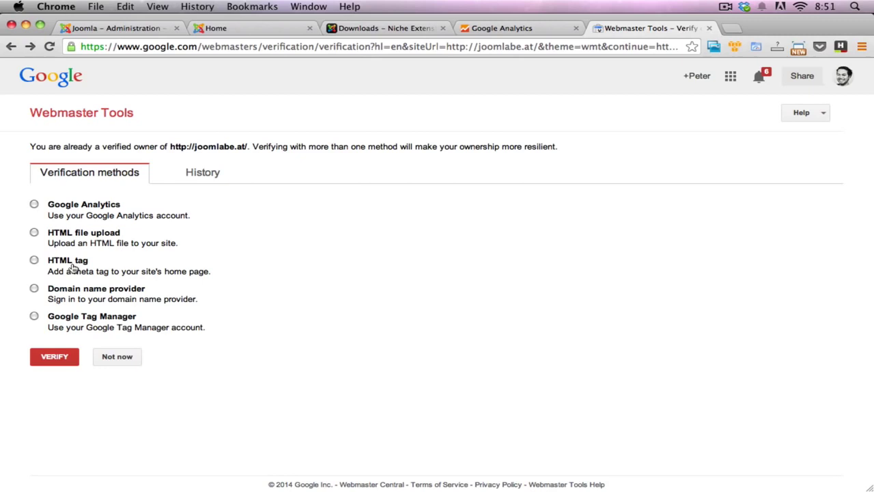
Step: Choose the HTML tag verification method and select its meta tag line
left_click(34, 261)
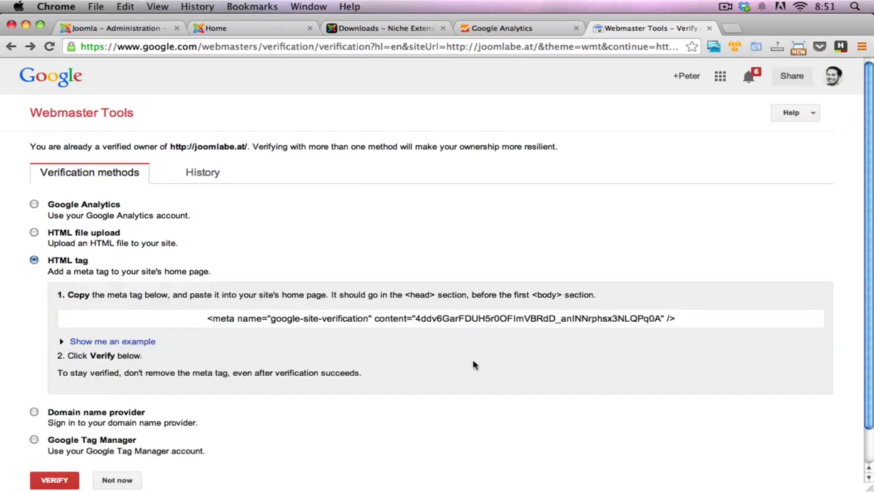
left_click(209, 318)
key("super+c")
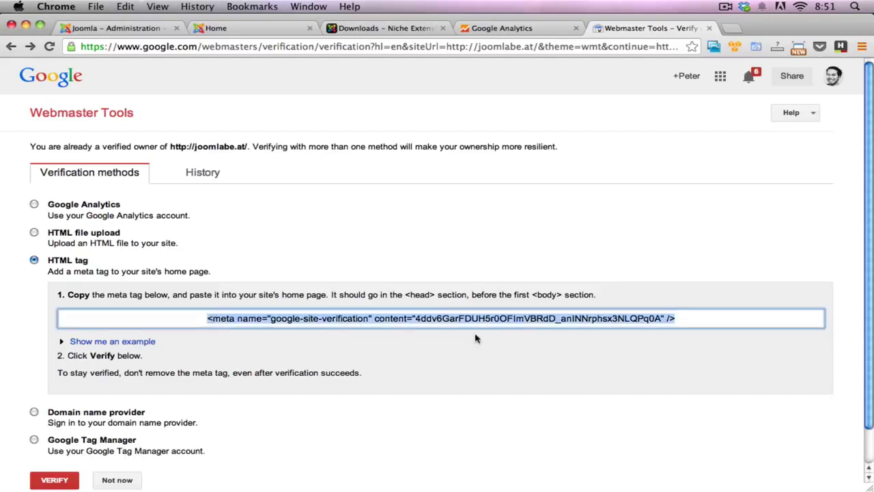
left_click(426, 322)
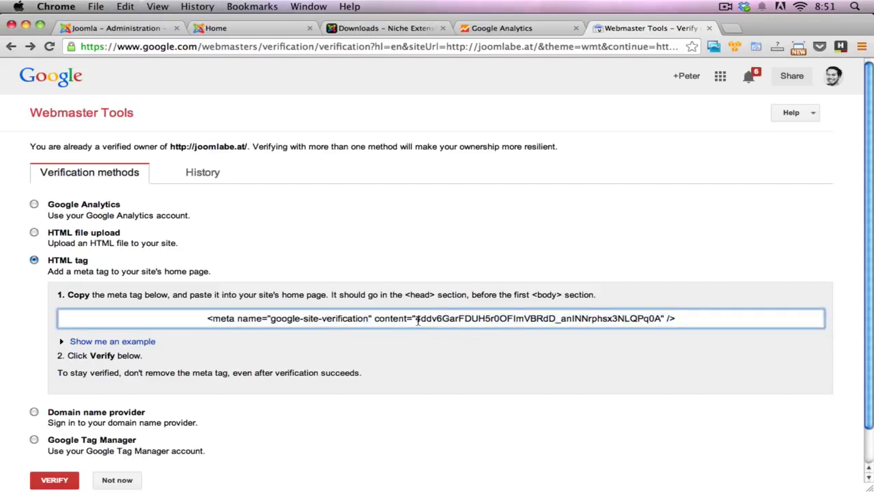
left_click_drag(419, 321, 659, 323)
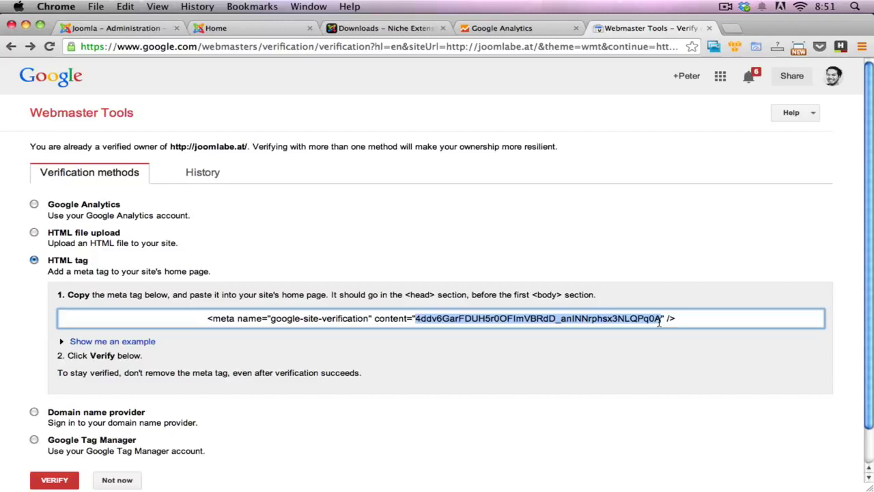
triple_click(659, 322)
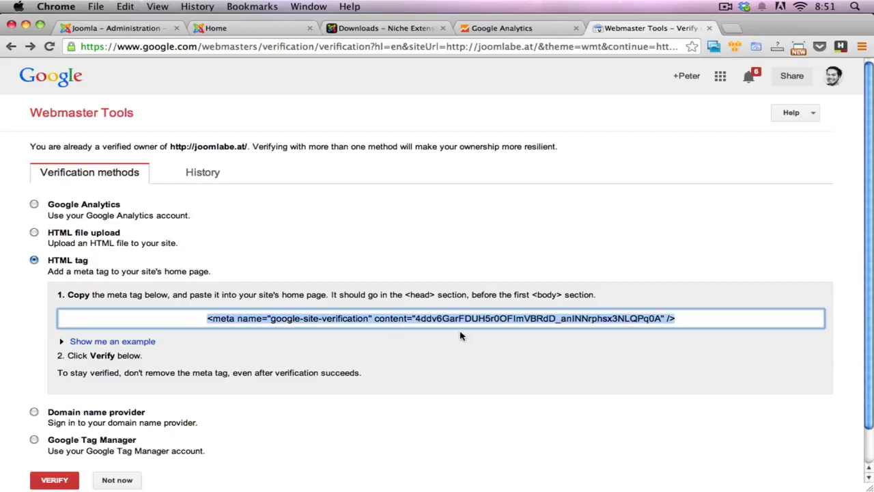
Step: Paste the meta tag into the address bar and copy just its verification code value
left_click(284, 47)
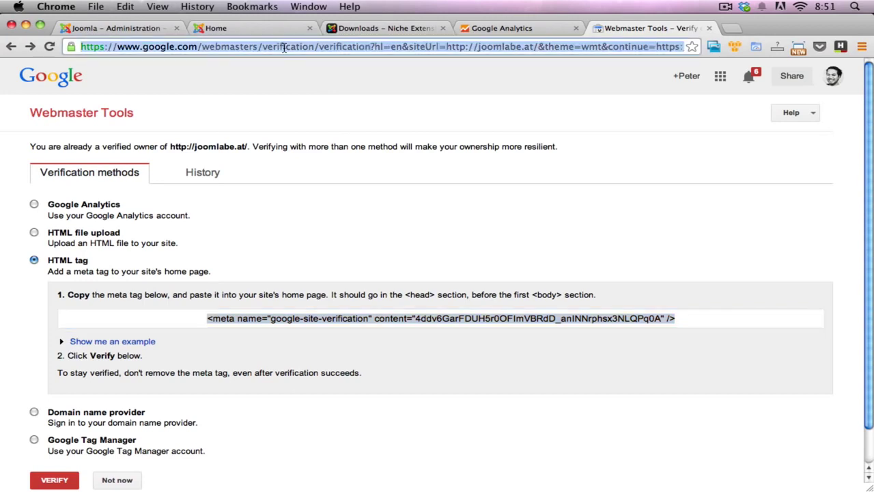
key("super+v")
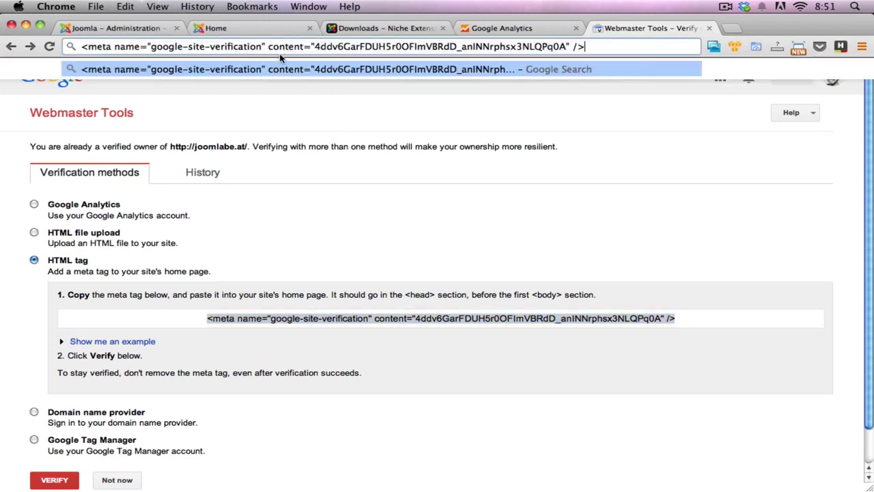
left_click(308, 121)
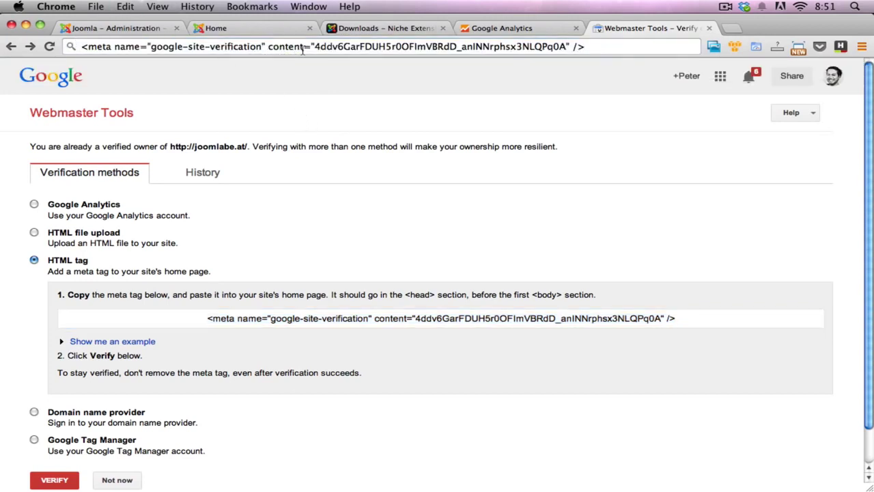
left_click_drag(313, 48, 560, 46)
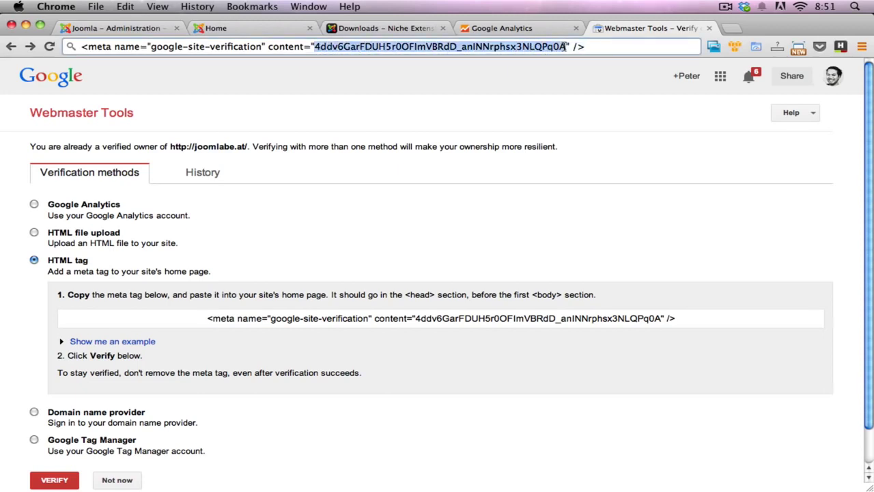
key("super+c")
Step: Paste the verification code into the plugin's Webmaster tools verification field and review it
left_click(139, 30)
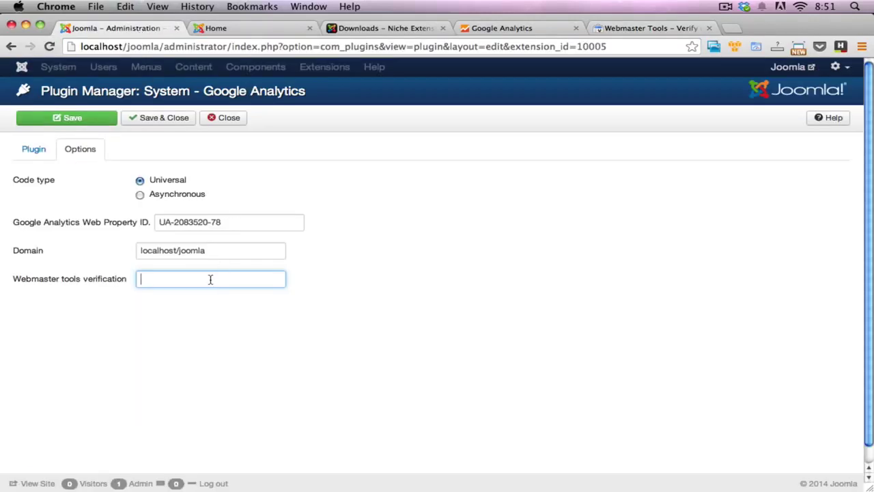
key("super+v")
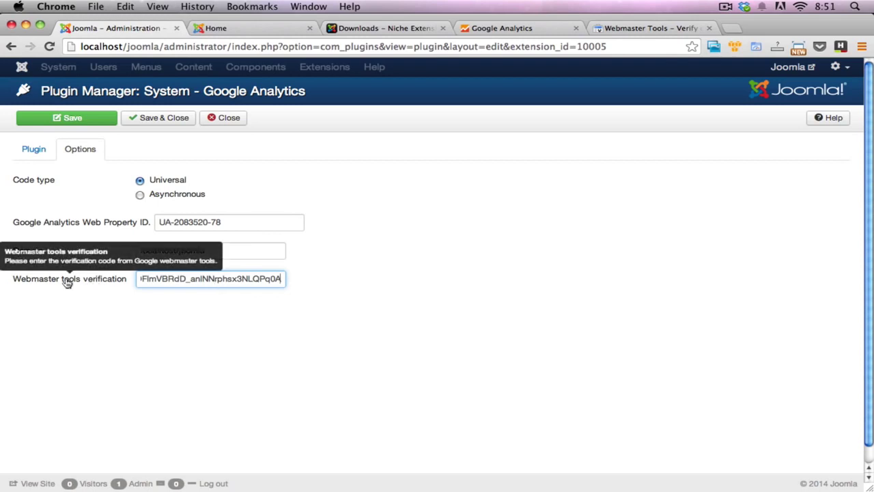
left_click_drag(184, 284, 127, 285)
left_click(229, 285)
left_click_drag(229, 284, 321, 280)
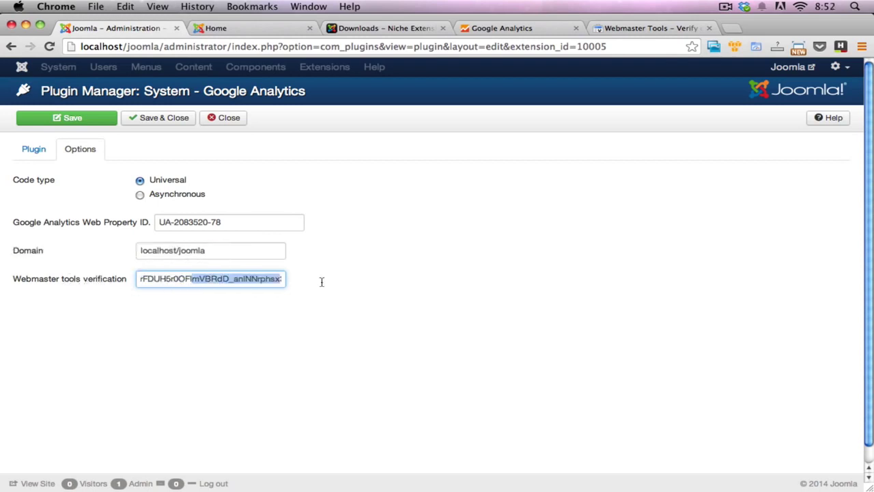
left_click(391, 284)
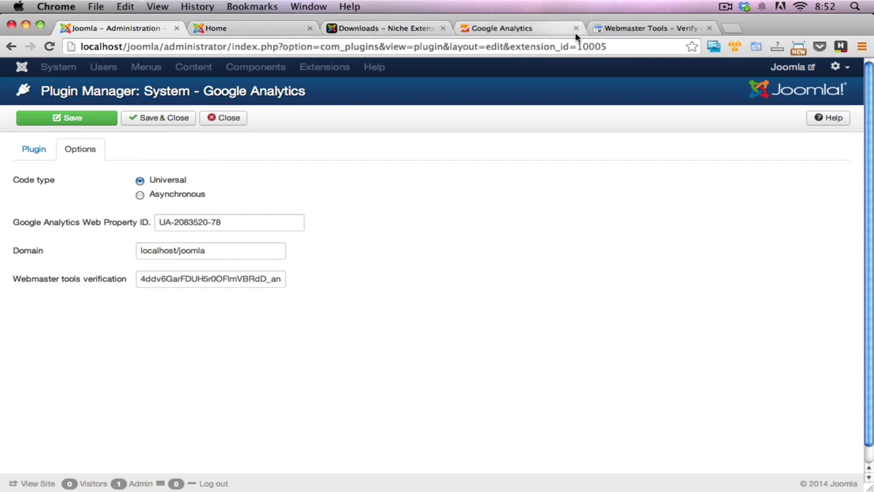
Step: Submit the site for HTML tag verification in Google Webmaster Tools
left_click(618, 28)
scroll(409, 279, "down", 1)
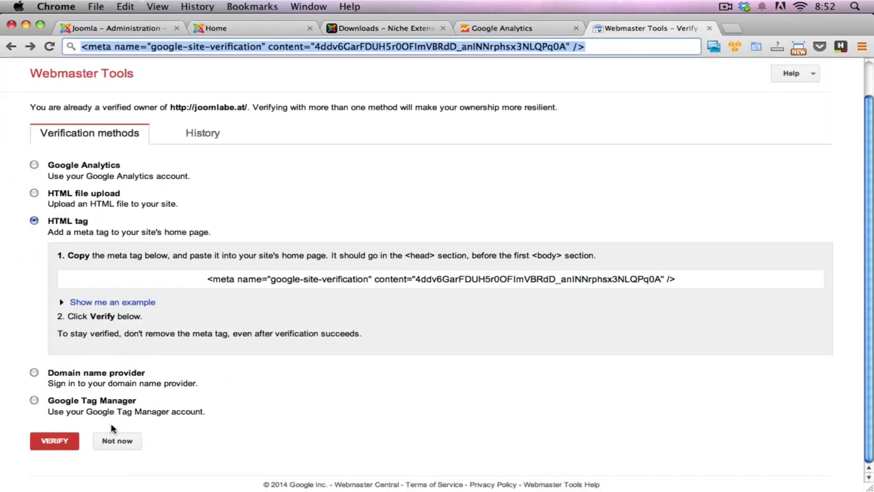
left_click(55, 442)
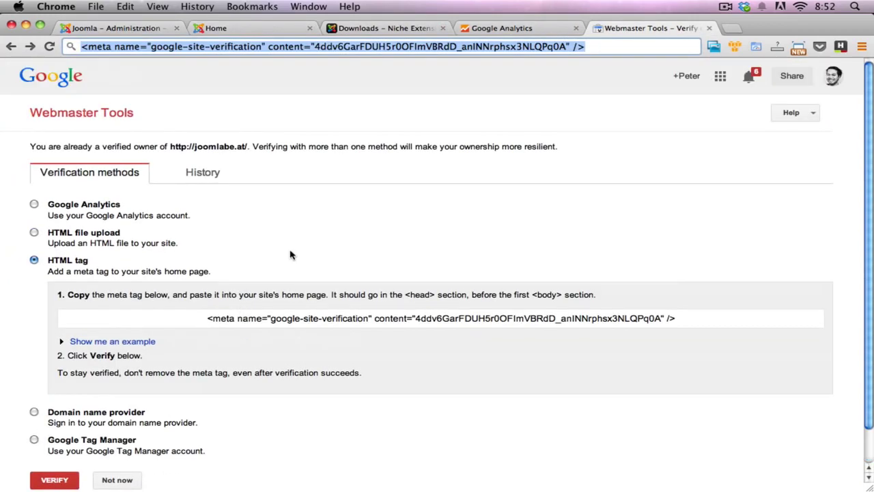
scroll(290, 252, "down", 1)
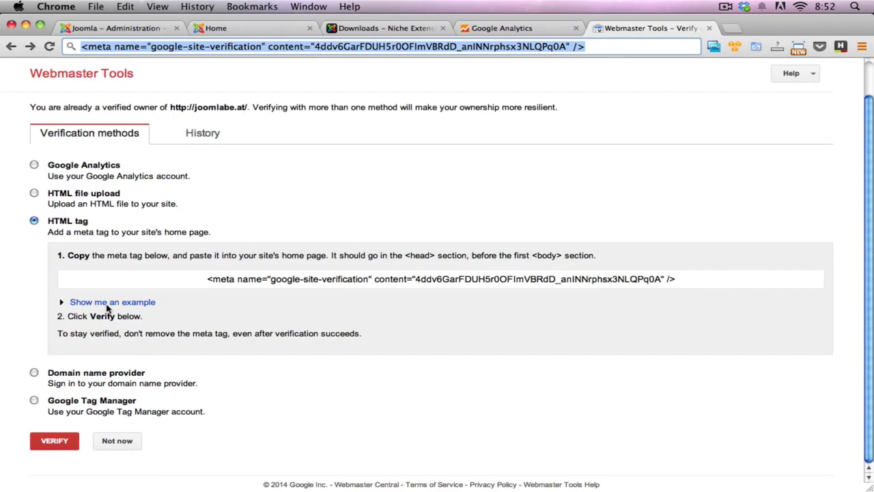
Step: Back in the Joomla plugin settings, recheck the pasted verification code
left_click(114, 30)
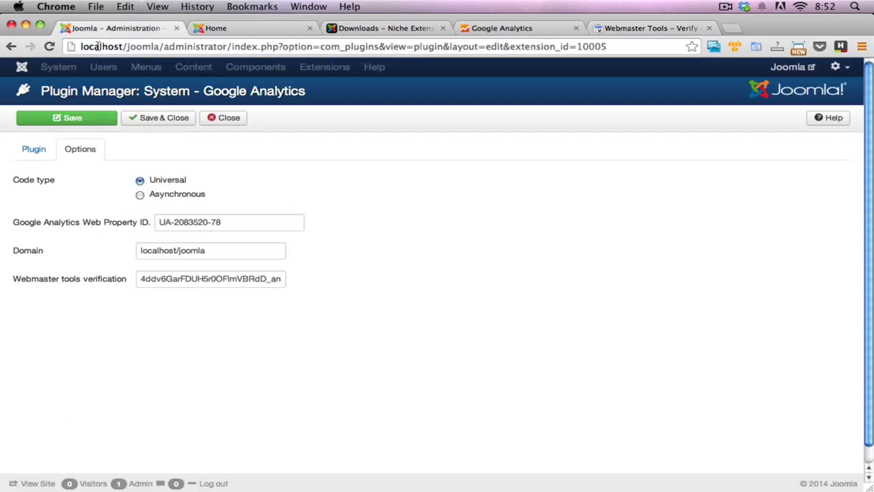
left_click(614, 28)
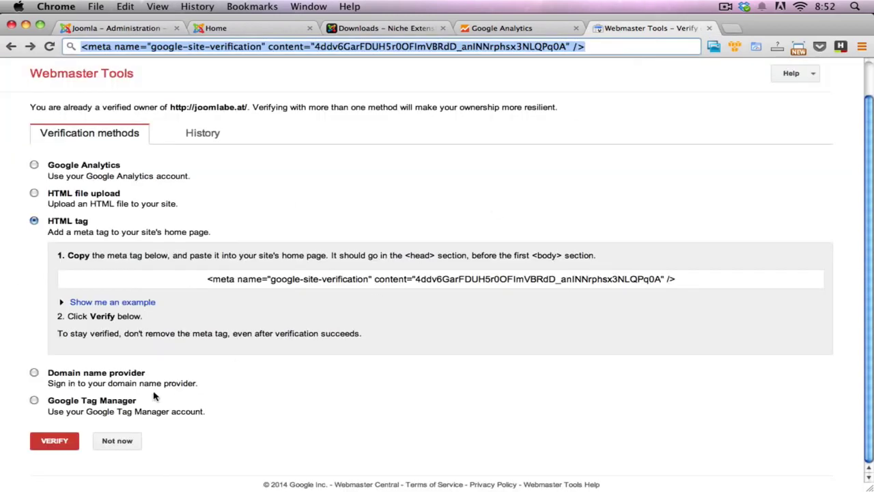
key("super+1")
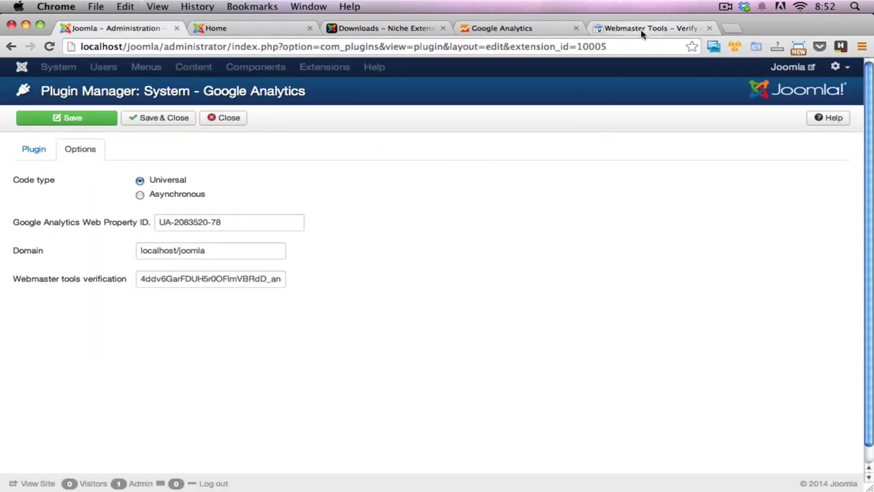
left_click(151, 279)
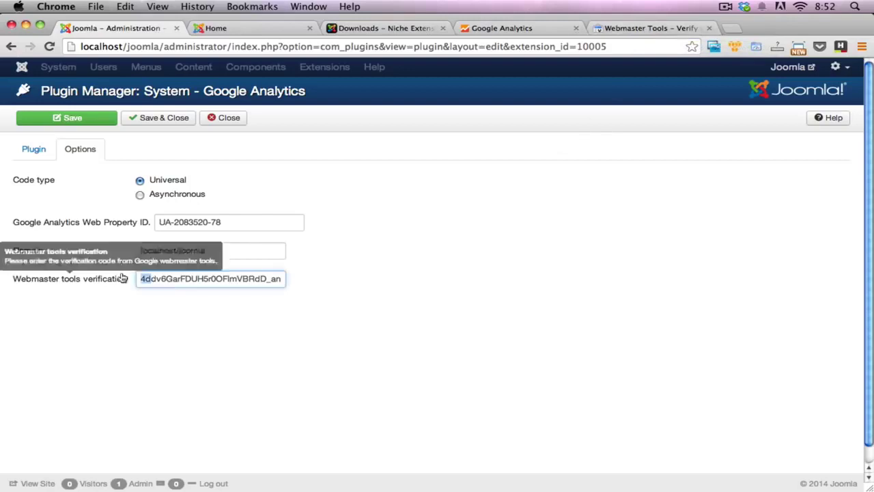
left_click_drag(151, 278, 184, 279)
left_click(29, 303)
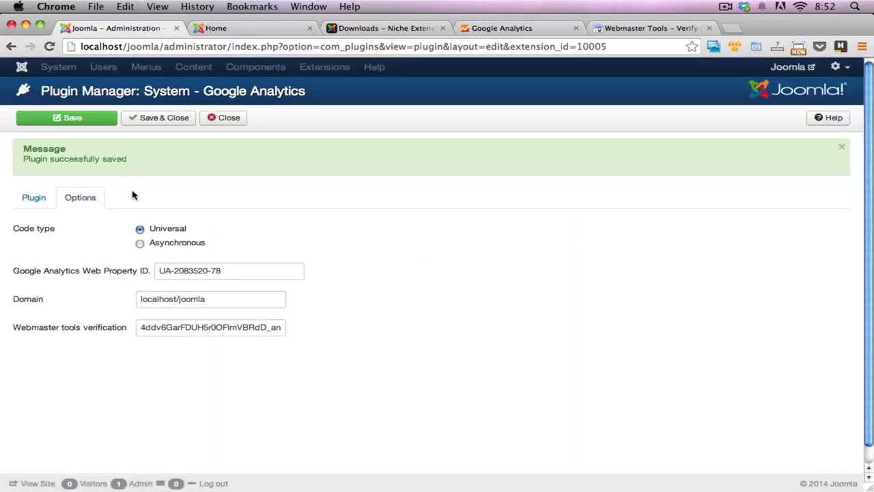
Step: Load and reload the localhost/joomla home page, then view its page source
left_click(220, 29)
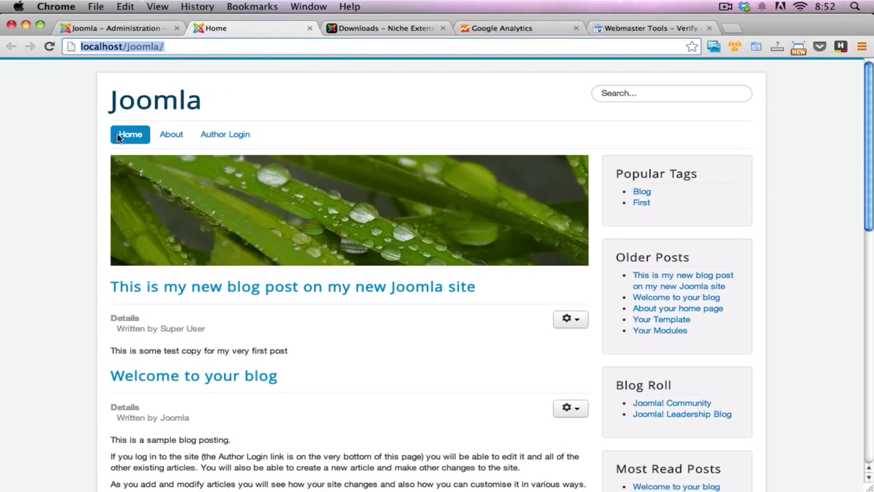
left_click(77, 144)
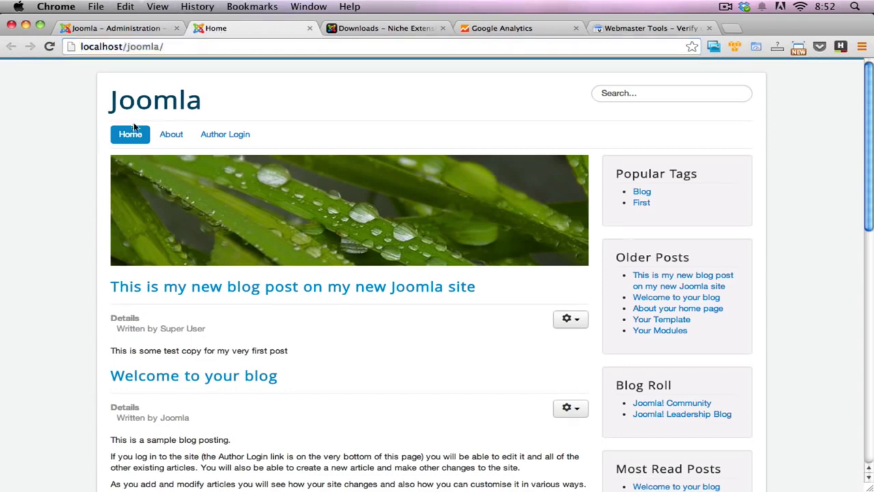
left_click(50, 45)
right_click(67, 139)
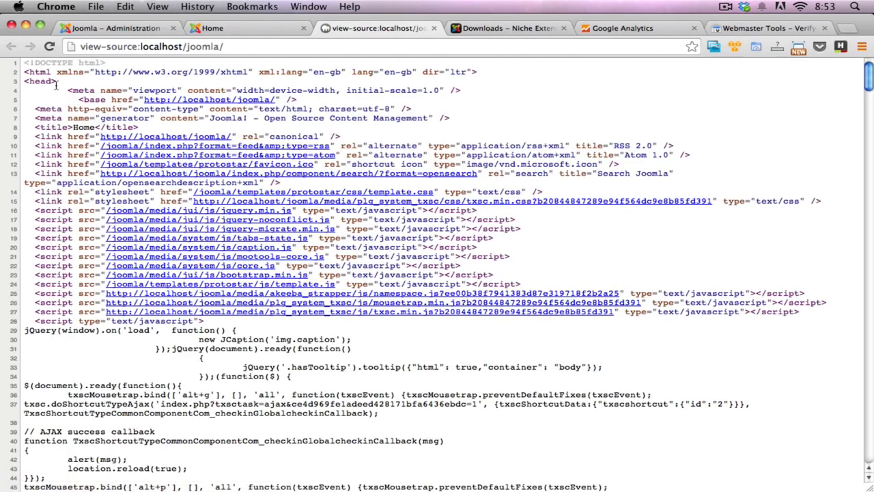
Step: Inspect the source from the start of the head section down to the closing </head> tag
left_click_drag(56, 82, 76, 183)
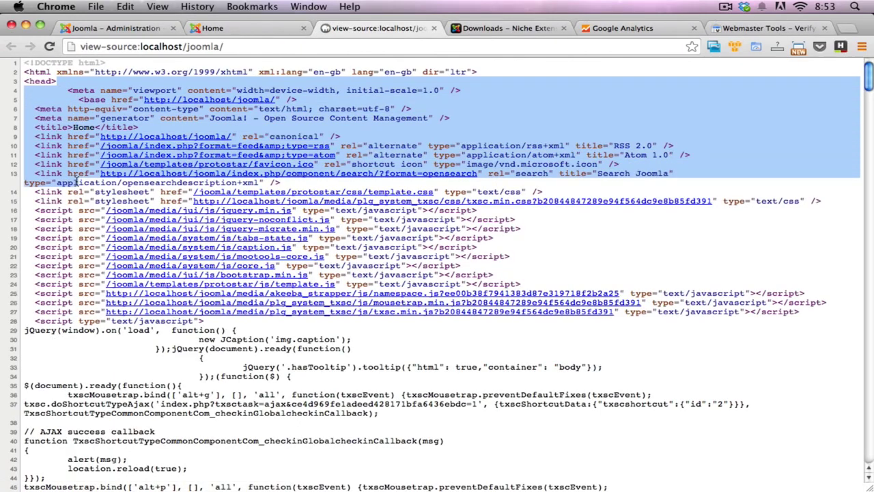
scroll(73, 177, "down", 5)
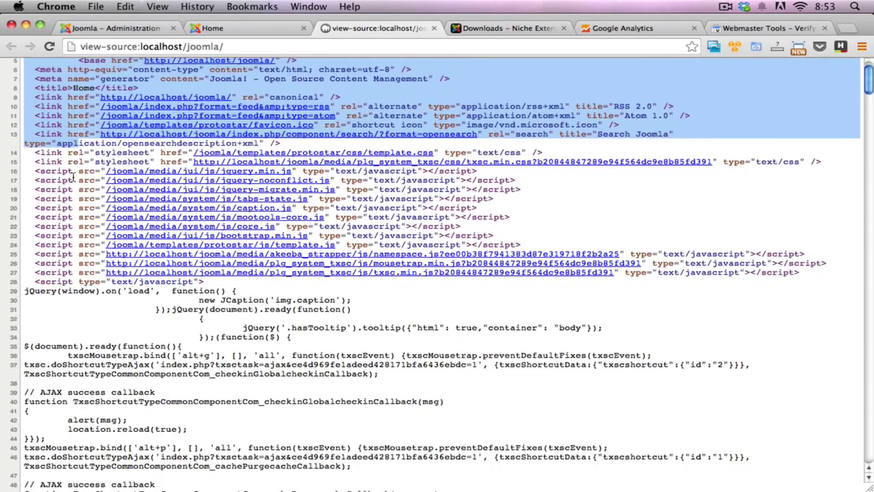
scroll(73, 176, "down", 10)
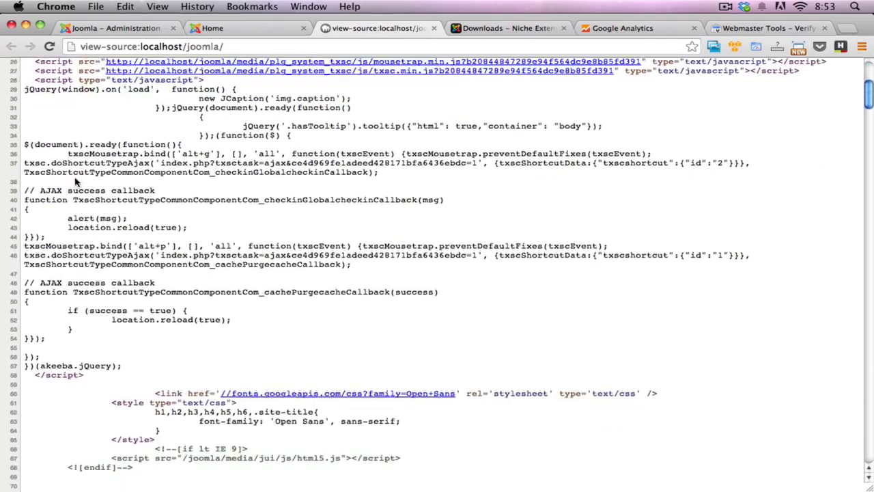
scroll(77, 183, "down", 8)
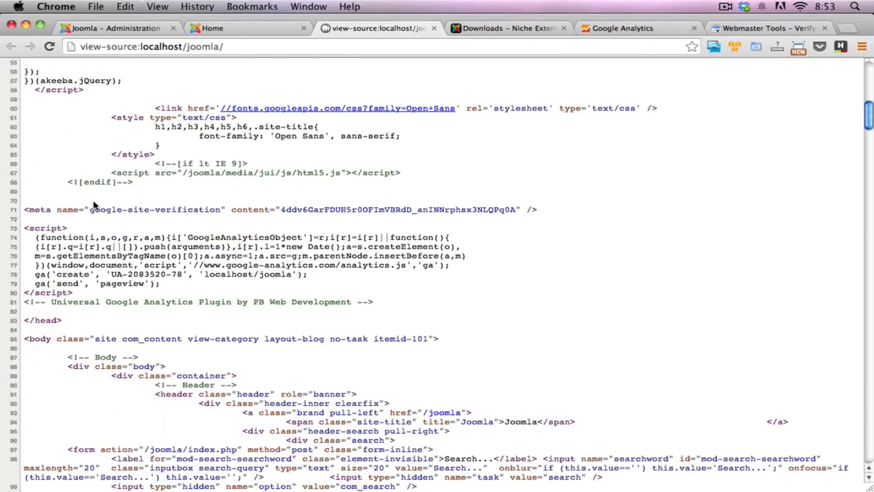
left_click_drag(63, 321, 24, 321)
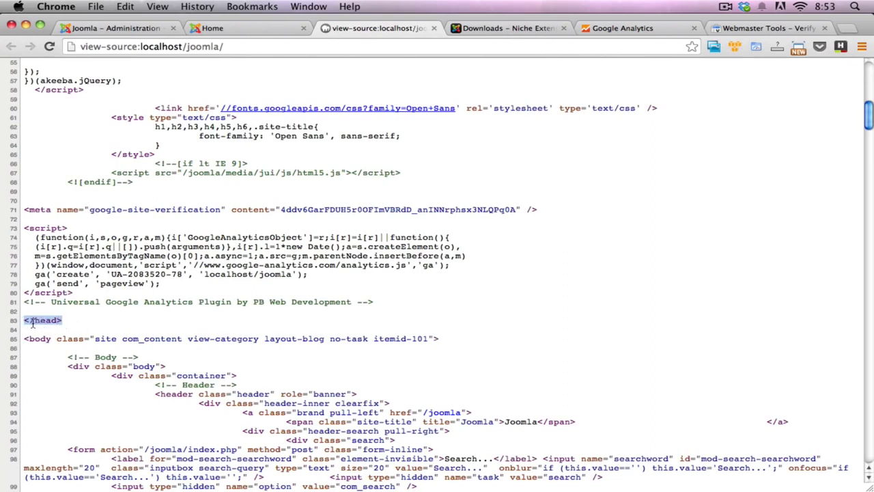
Step: Highlight the Google Analytics script on lines 73–80 and the plugin comment on line 81
left_click(54, 237)
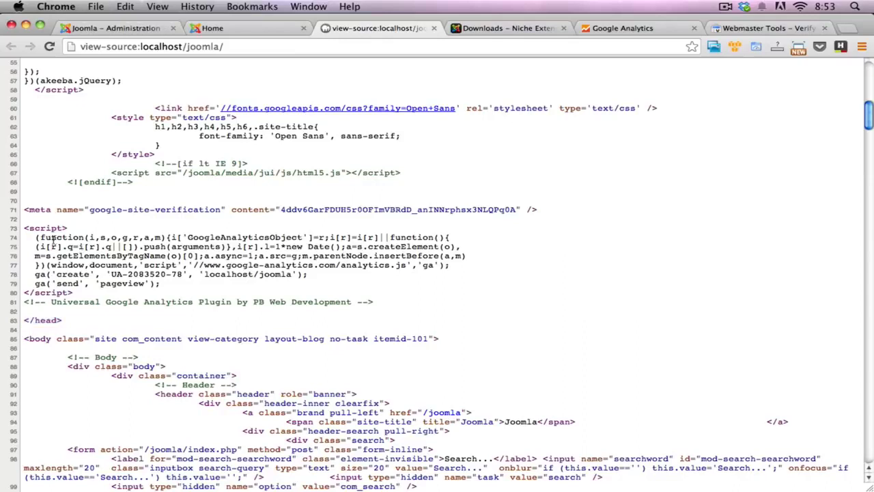
left_click_drag(26, 228, 129, 291)
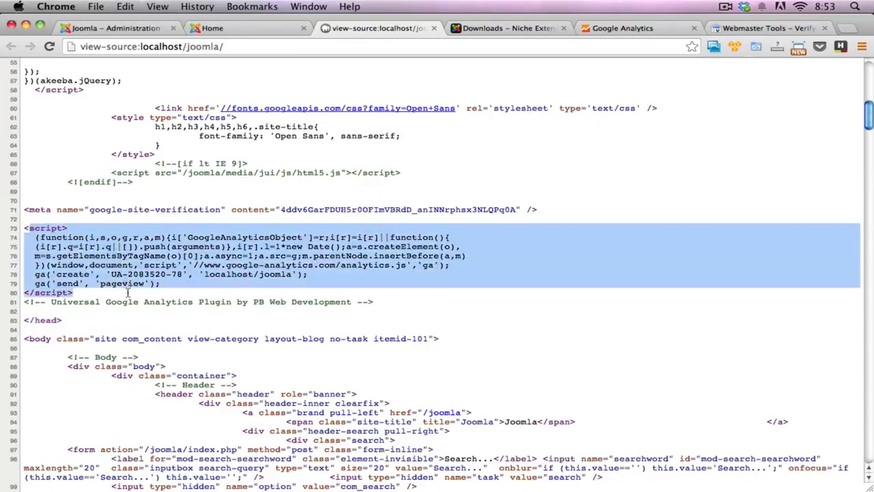
left_click_drag(51, 301, 326, 304)
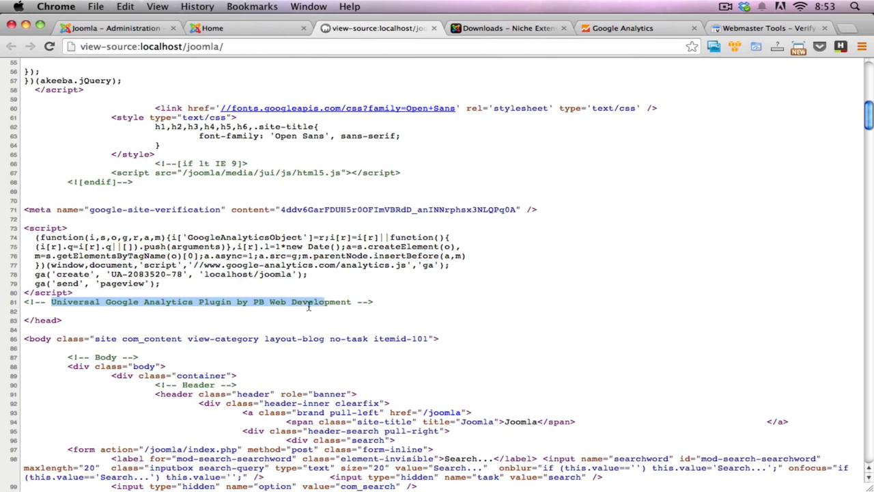
left_click(275, 298)
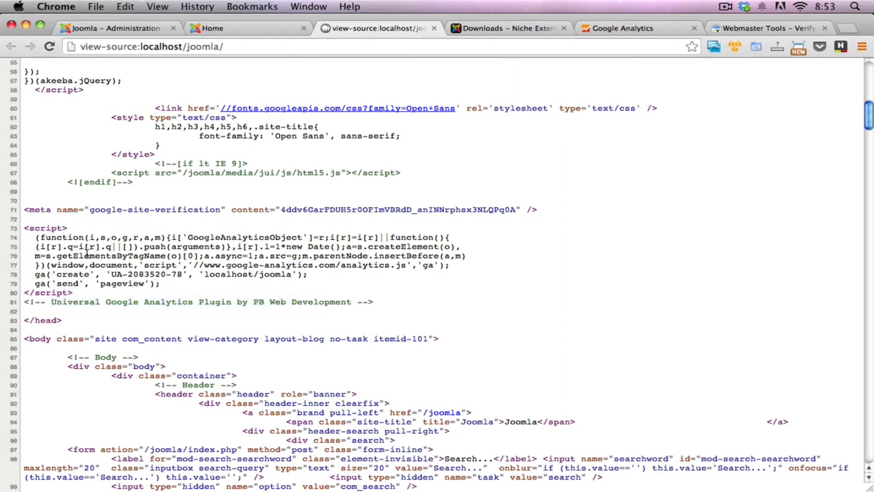
left_click_drag(74, 293, 19, 228)
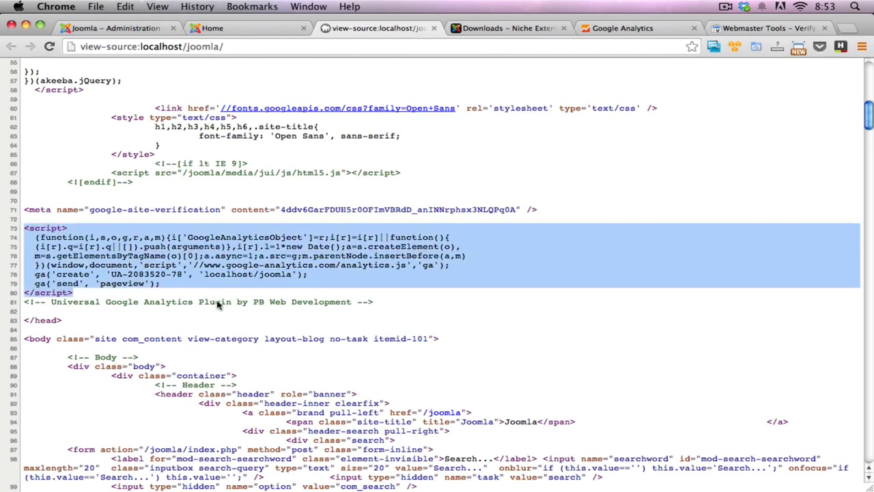
left_click(639, 28)
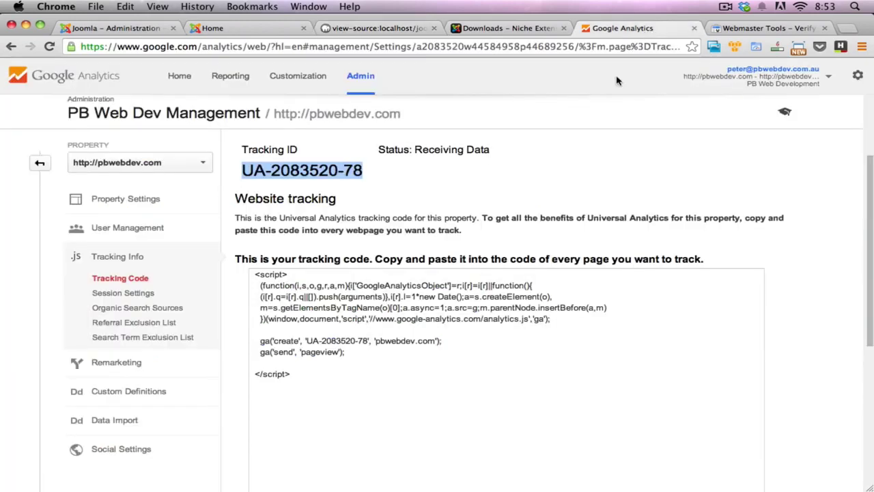
scroll(482, 225, "down", 3)
left_click(433, 250)
left_click(321, 259)
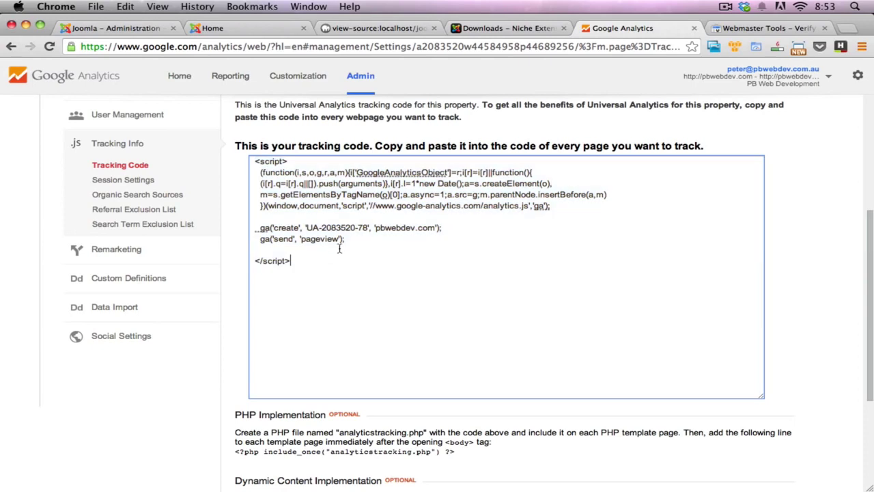
left_click(340, 254)
left_click(279, 219)
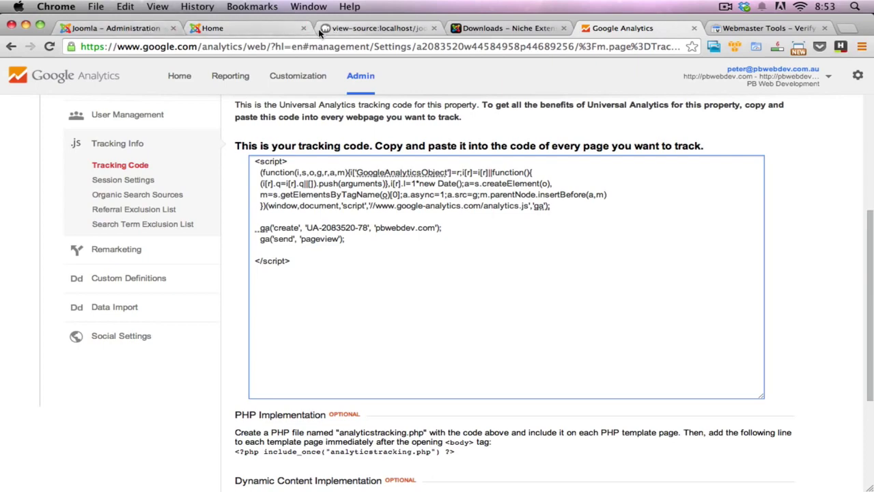
left_click(383, 29)
left_click(128, 287)
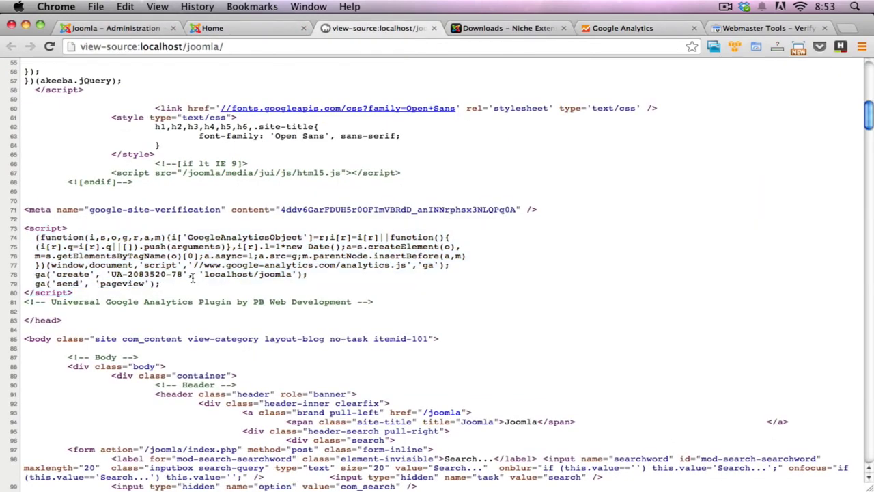
left_click_drag(204, 275, 293, 274)
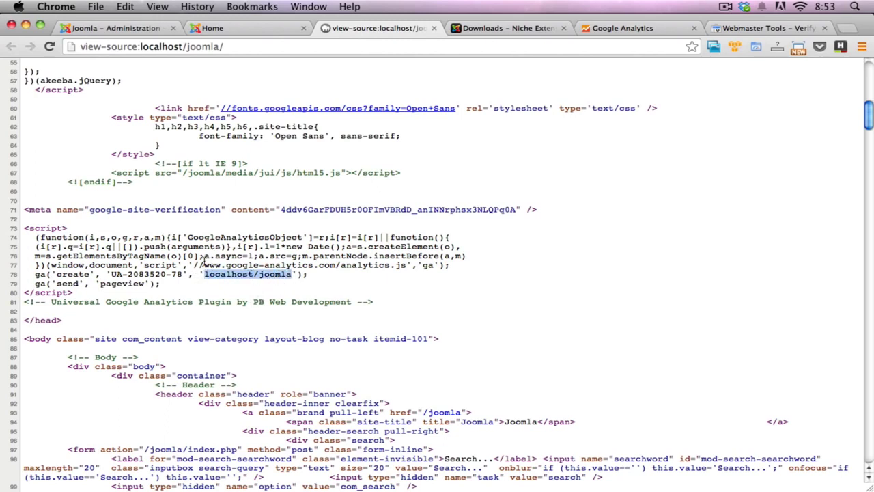
left_click(86, 243)
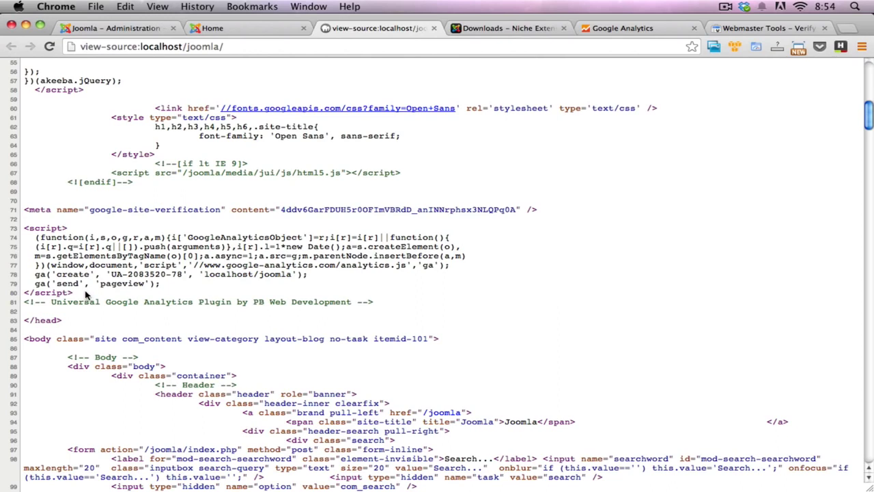
left_click_drag(28, 211, 416, 211)
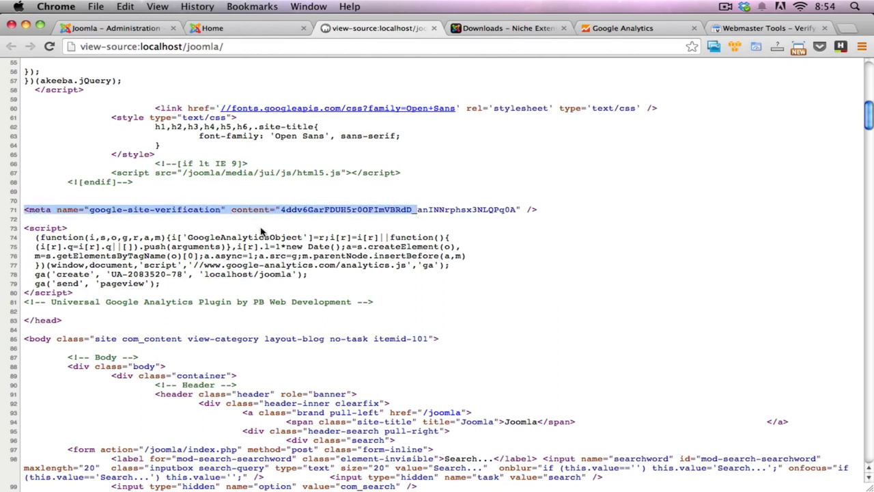
left_click(327, 227)
triple_click(323, 212)
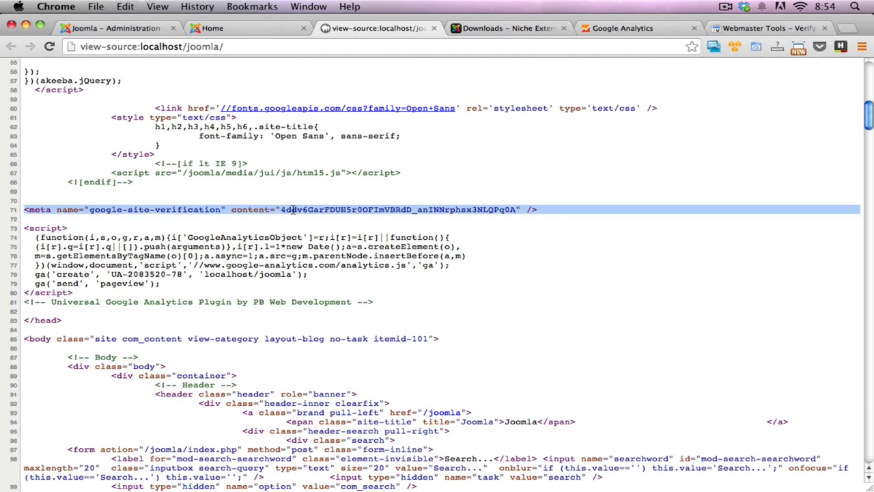
left_click(284, 211)
left_click_drag(283, 211, 513, 210)
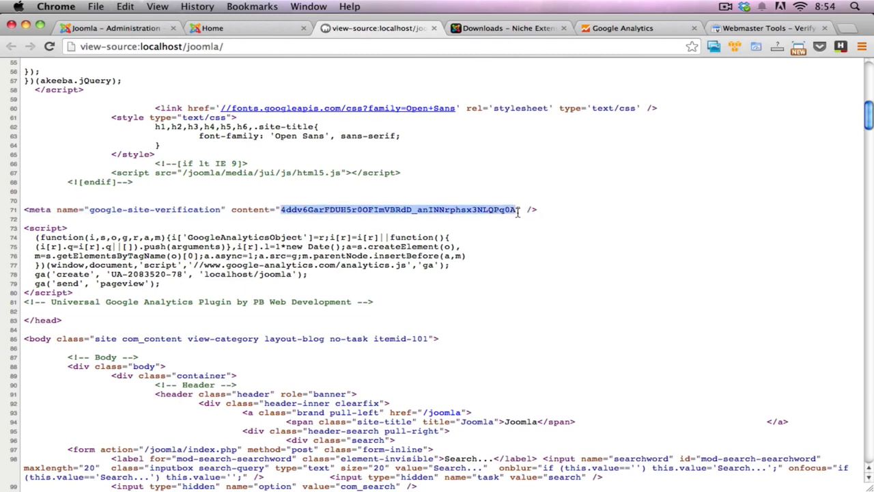